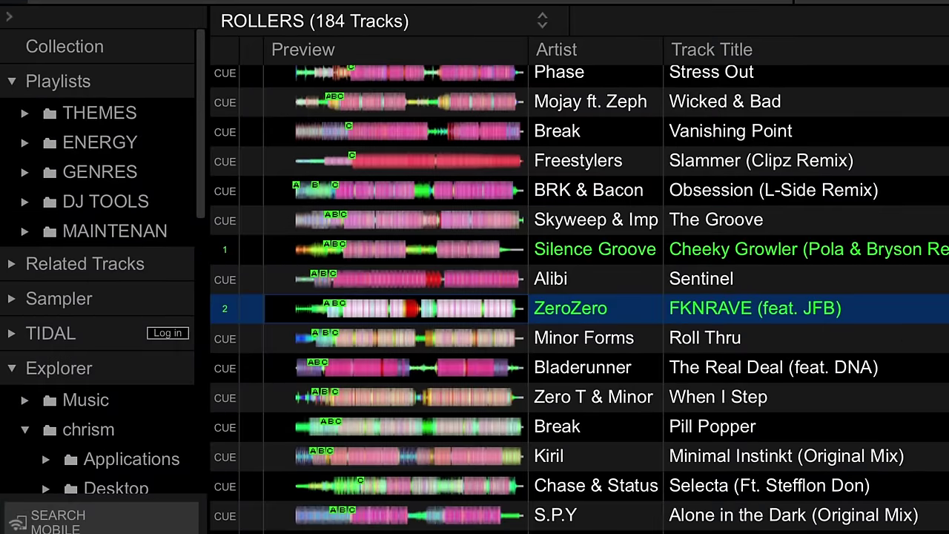
- Dock the browser beside the decks and load Rep ft. Jakes (S.P.Y Remix) onto deck 2
key("super+b")
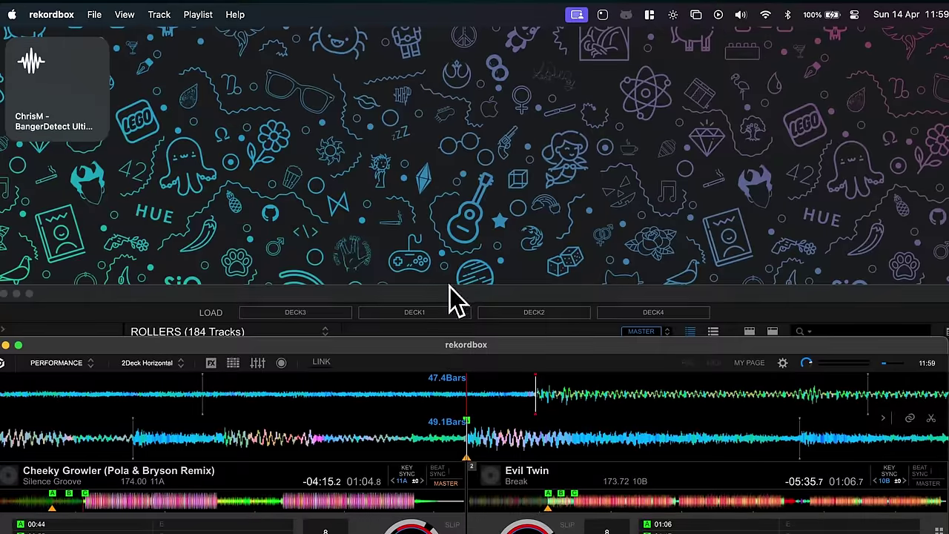
left_click_drag(450, 263, 450, 56)
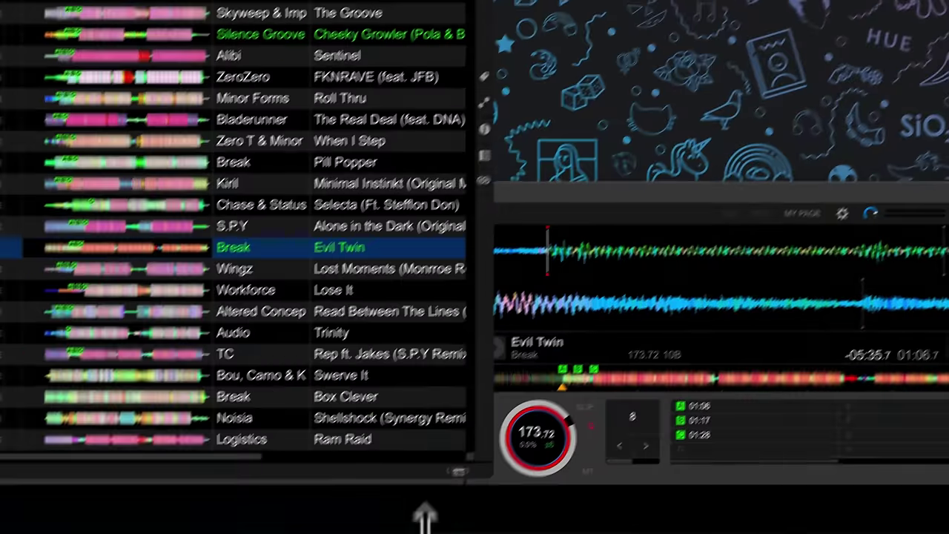
left_click_drag(451, 461, 451, 515)
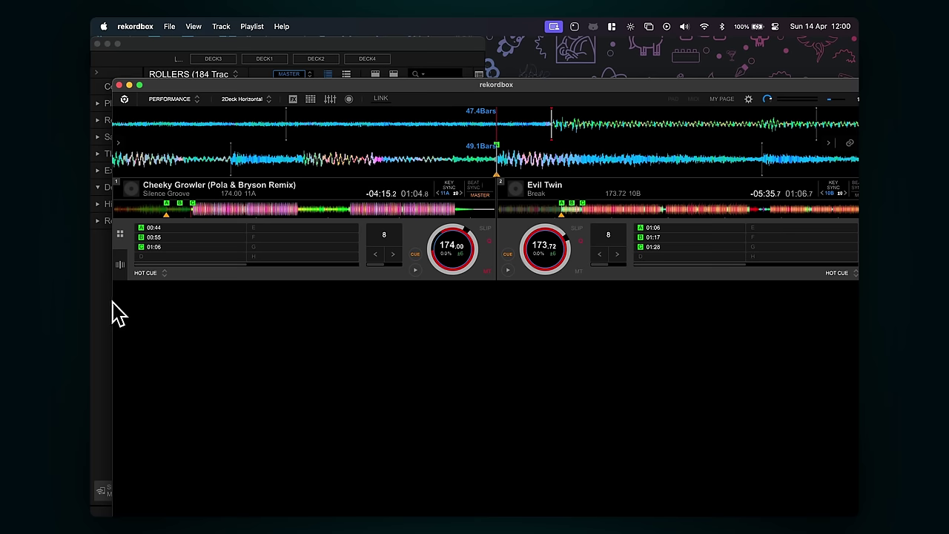
left_click_drag(113, 301, 226, 301)
left_click_drag(524, 86, 524, 46)
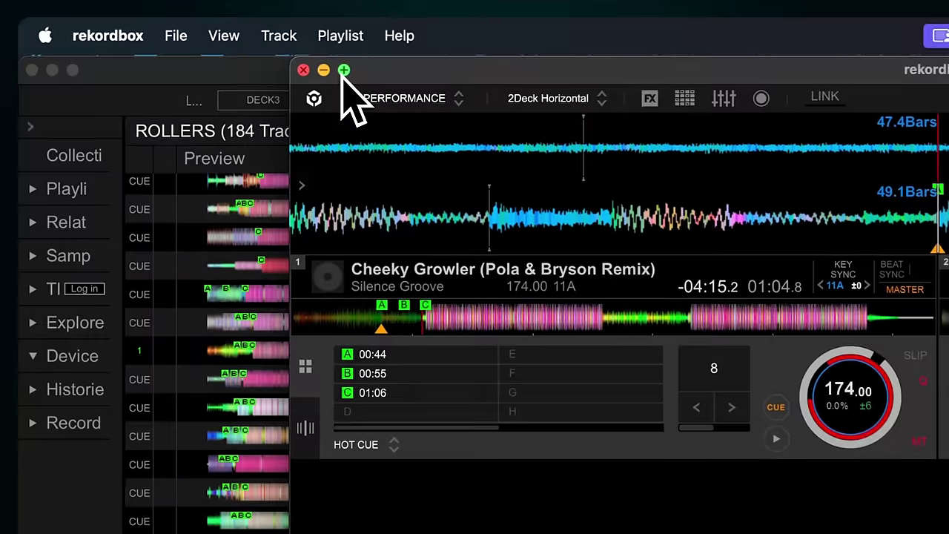
left_click(253, 44)
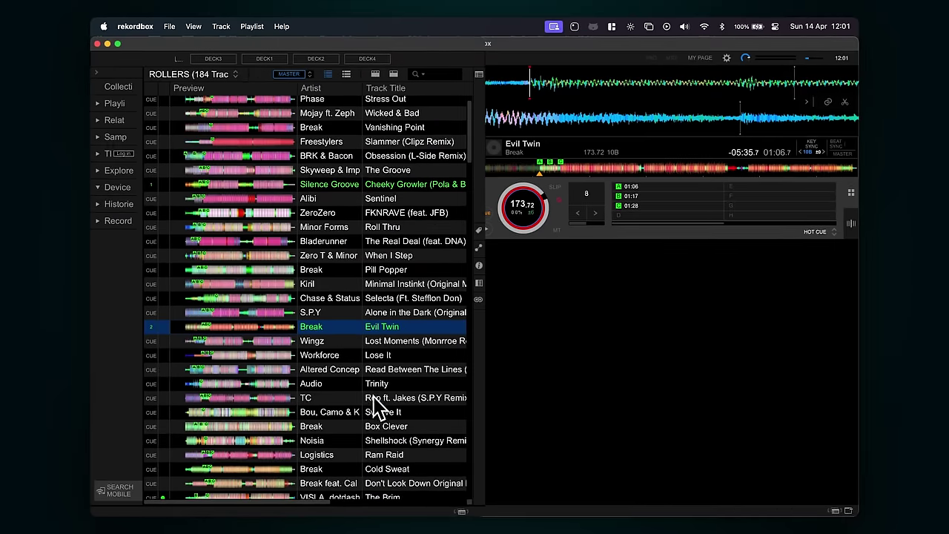
double_click(374, 397)
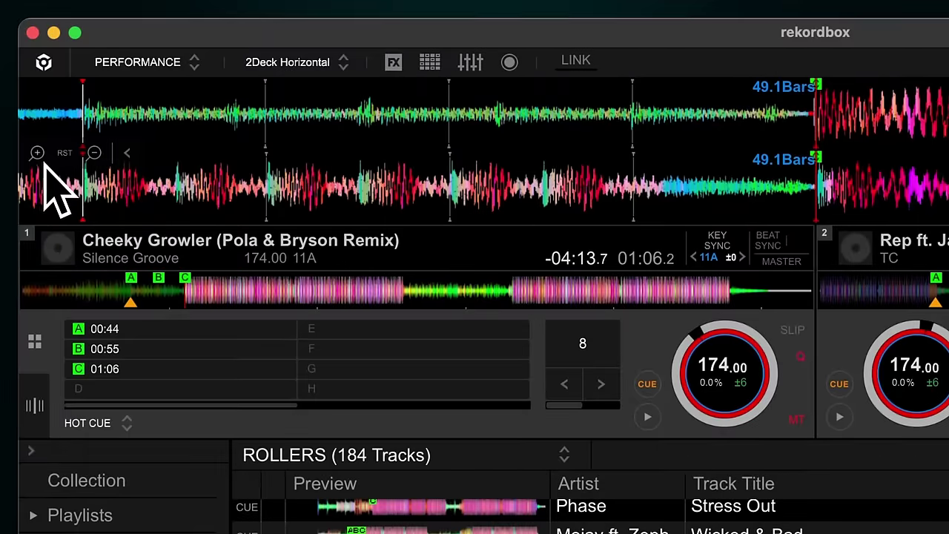
left_click(37, 153)
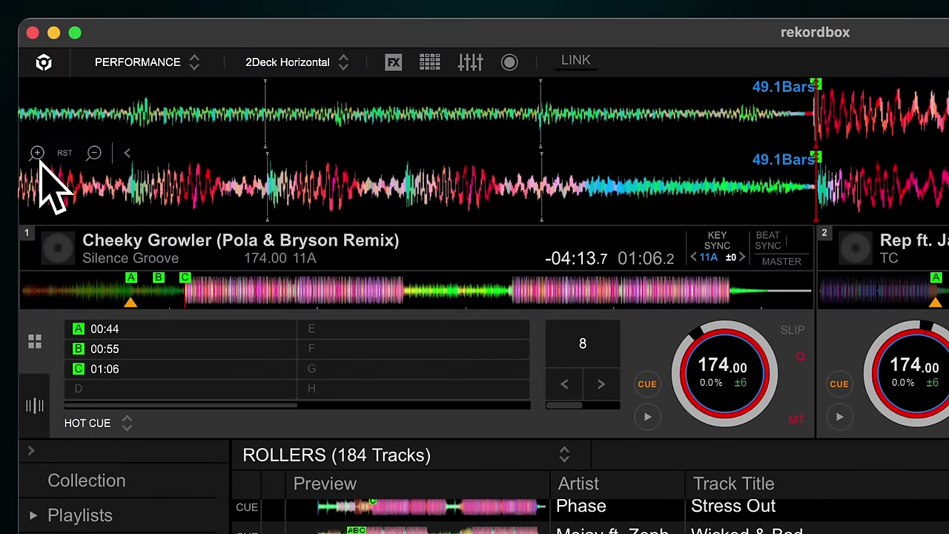
left_click(94, 153)
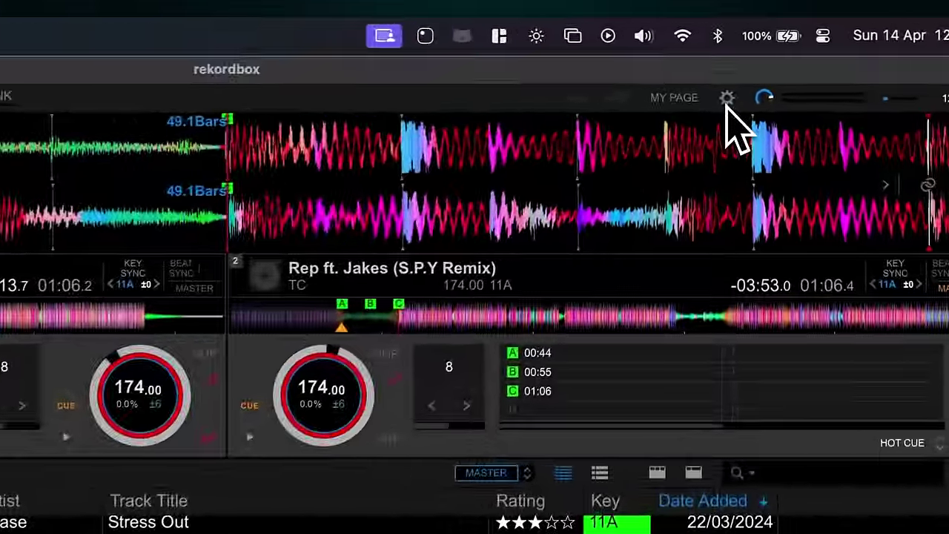
- Assign Shift+Option+W to Open shortcut 1 in the Browse keyboard shortcuts
left_click(727, 59)
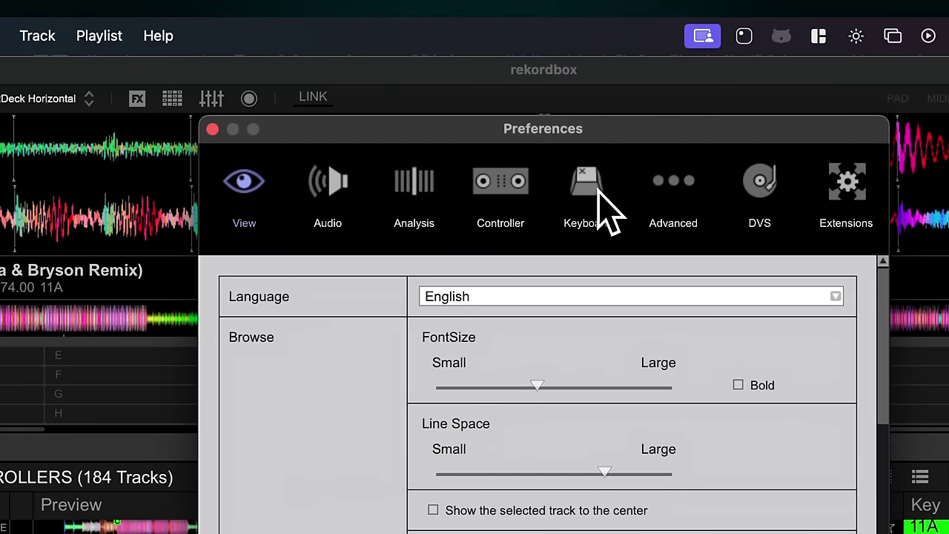
left_click(599, 194)
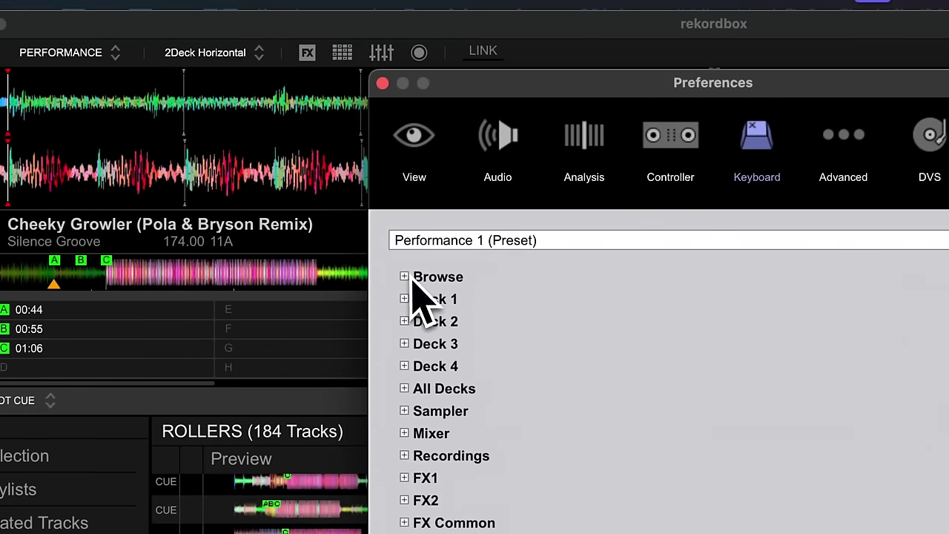
left_click(342, 293)
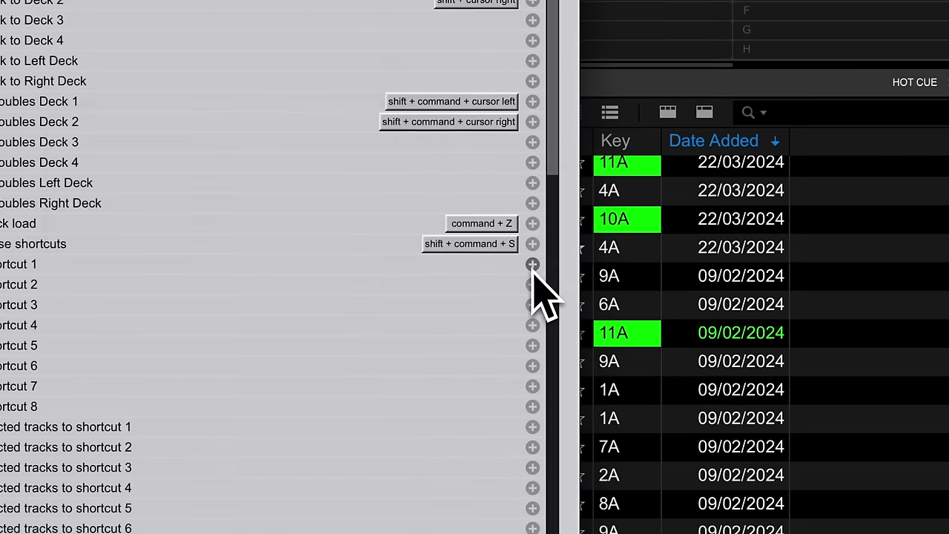
left_click(648, 350)
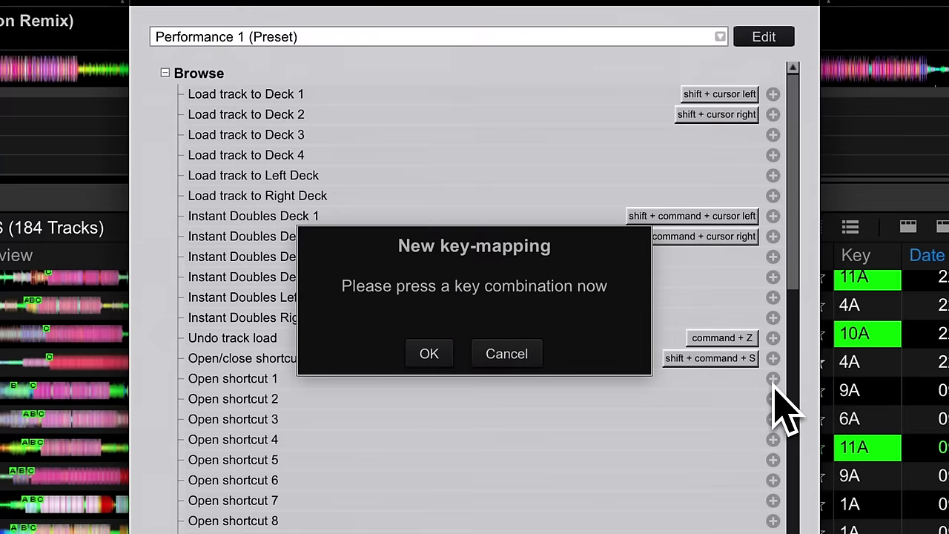
key("shift+alt+w")
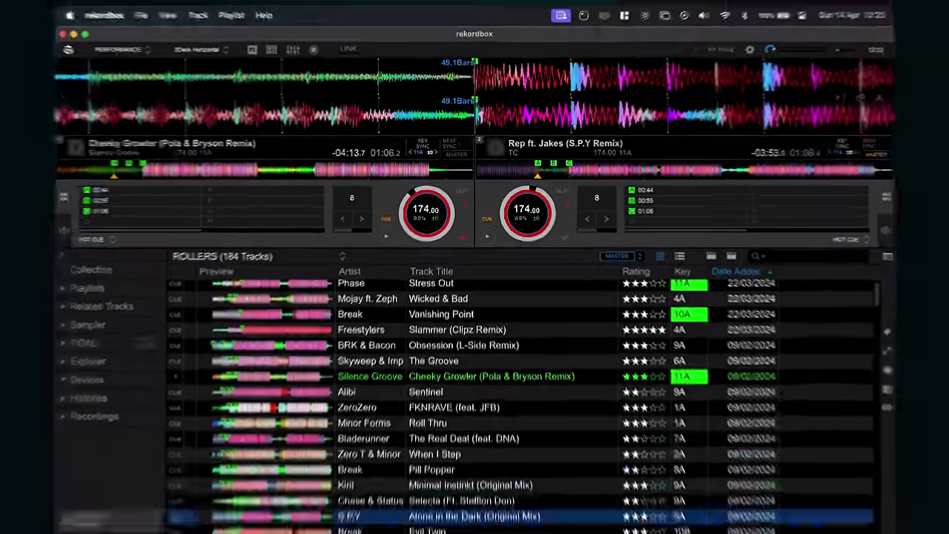
- Map Shift+Cmd+P to Show / Hide Pad and Platter, then use it to hide the pads
left_click(726, 57)
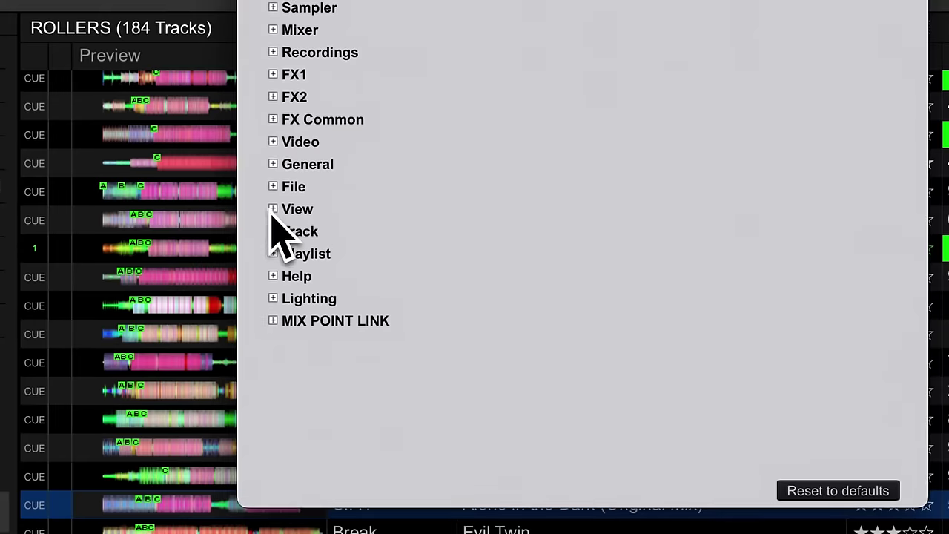
left_click(320, 337)
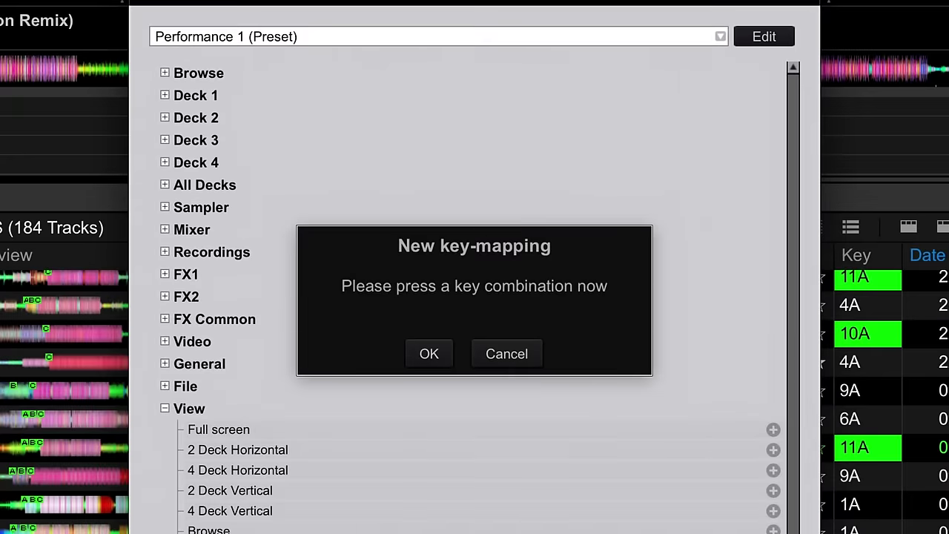
key("shift+super+p")
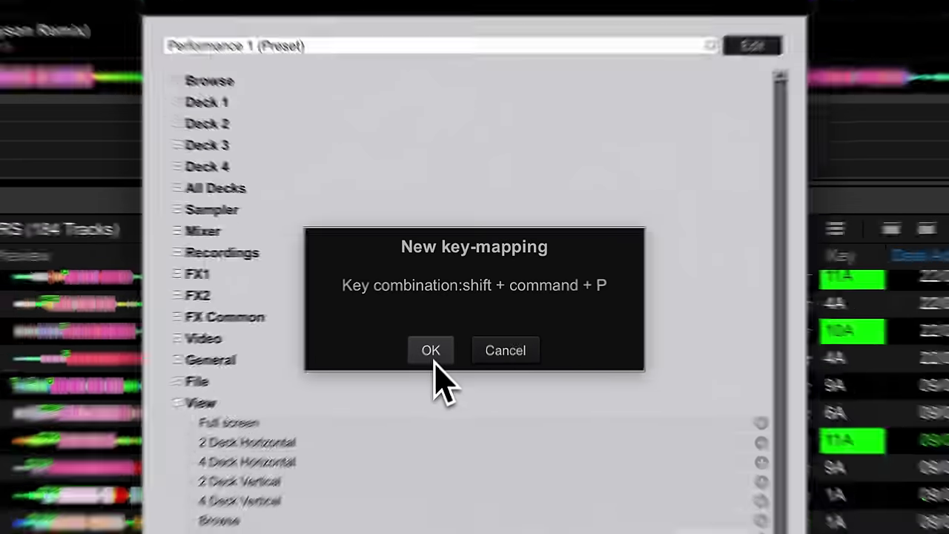
left_click(430, 356)
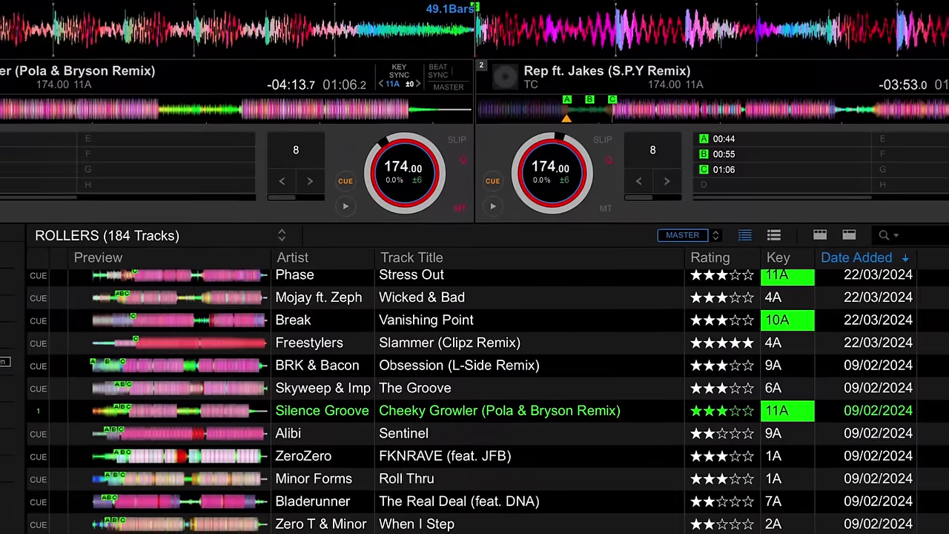
key("shift+super+p")
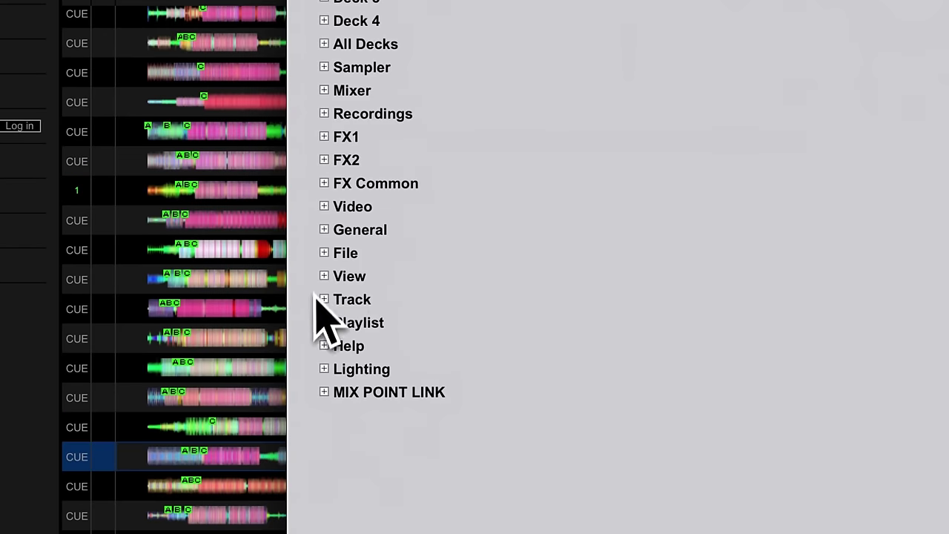
- Assign Shift+Cmd+D to the Dark theme and Shift+Cmd+C to the Light theme
left_click(337, 279)
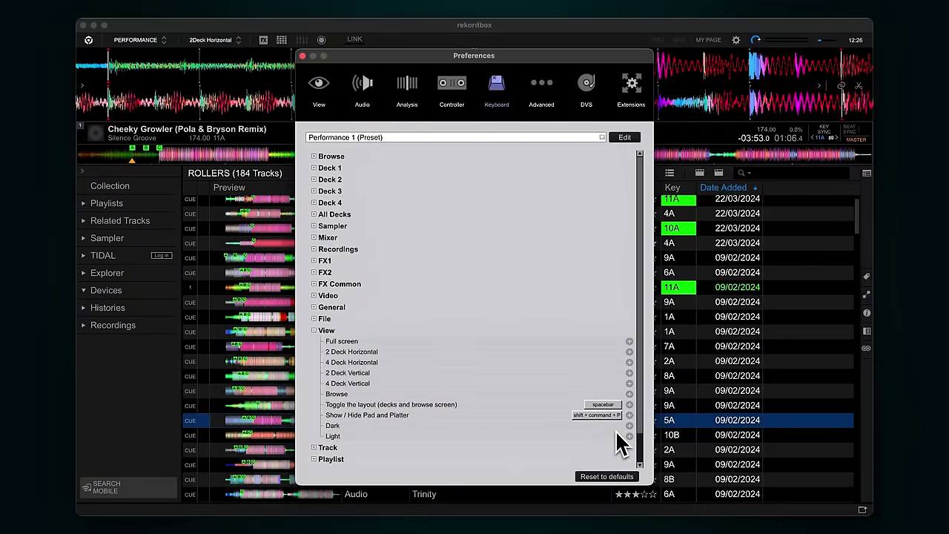
left_click(627, 426)
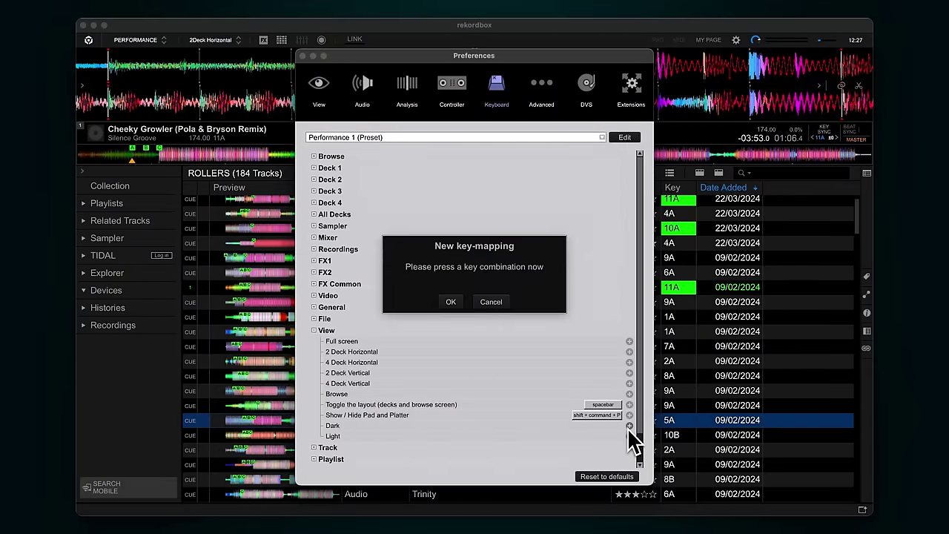
key("shift+super+d")
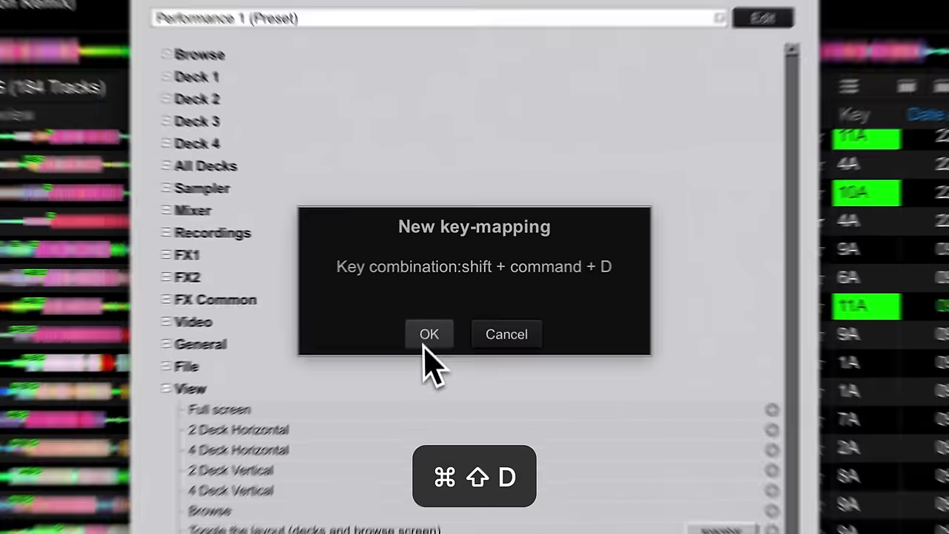
left_click(427, 337)
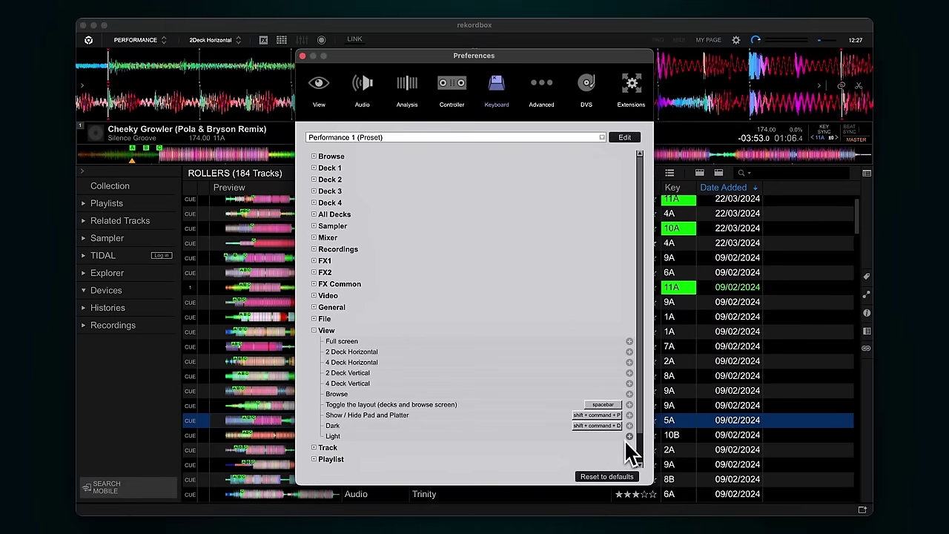
left_click(628, 436)
key("shift+super+c")
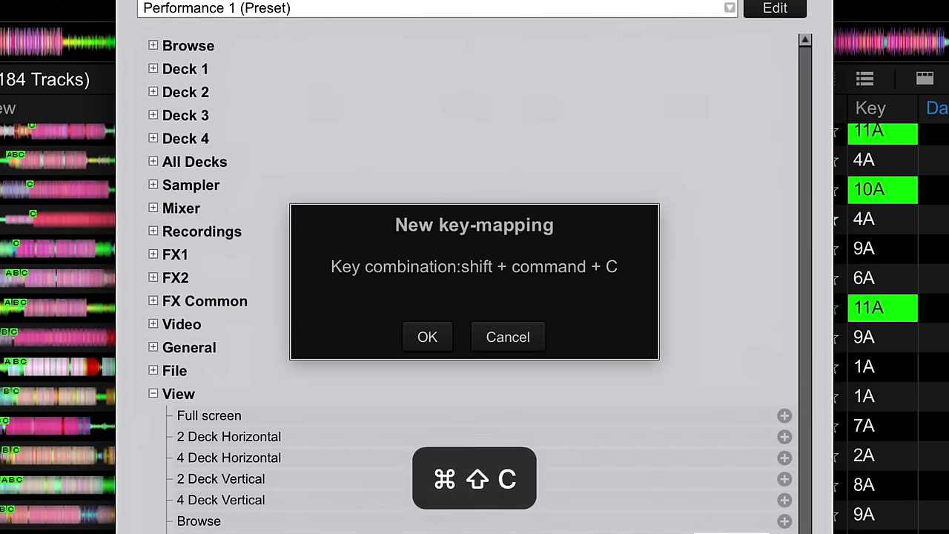
left_click(434, 340)
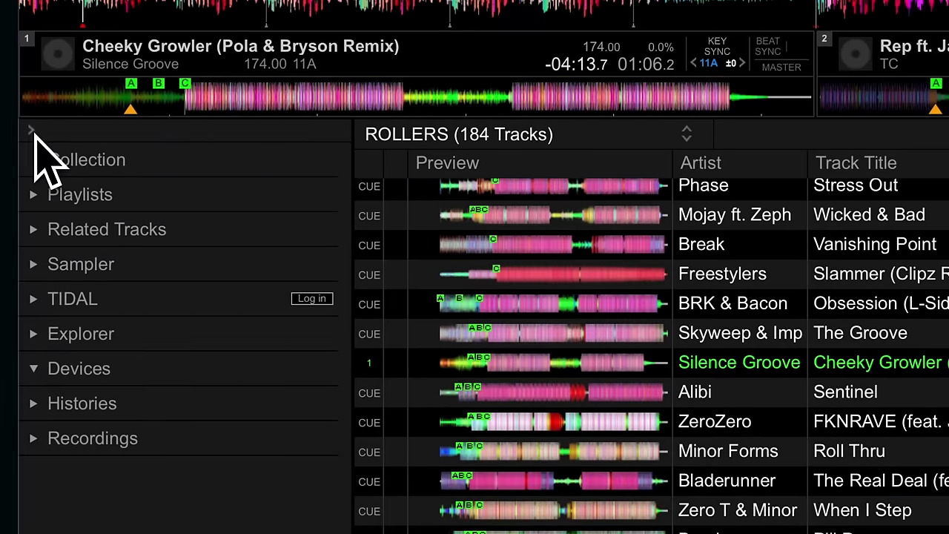
- Pin Histories and THEMES to the shortcuts panel, then jump to the Drum & Bass folder
left_click(31, 131)
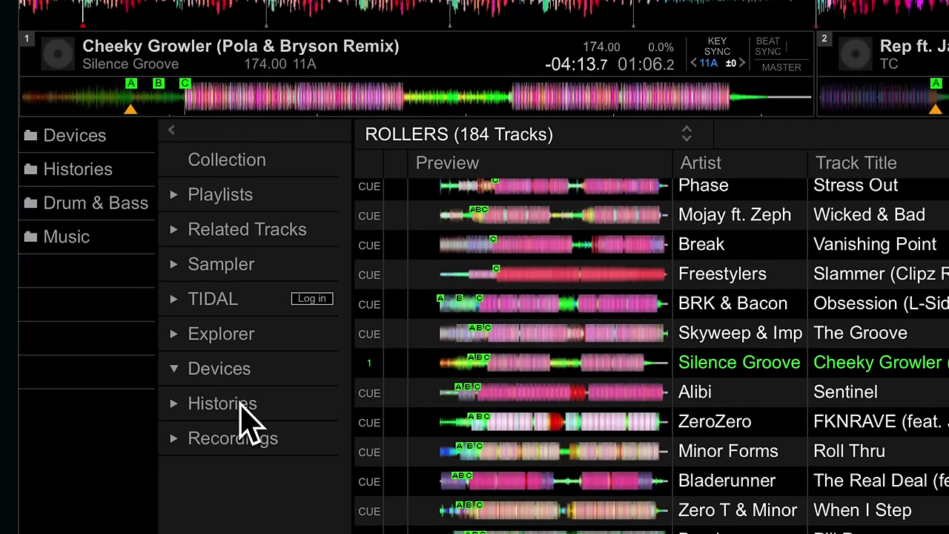
left_click_drag(218, 392, 120, 282)
left_click(215, 194)
left_click_drag(250, 230, 96, 301)
left_click(187, 229)
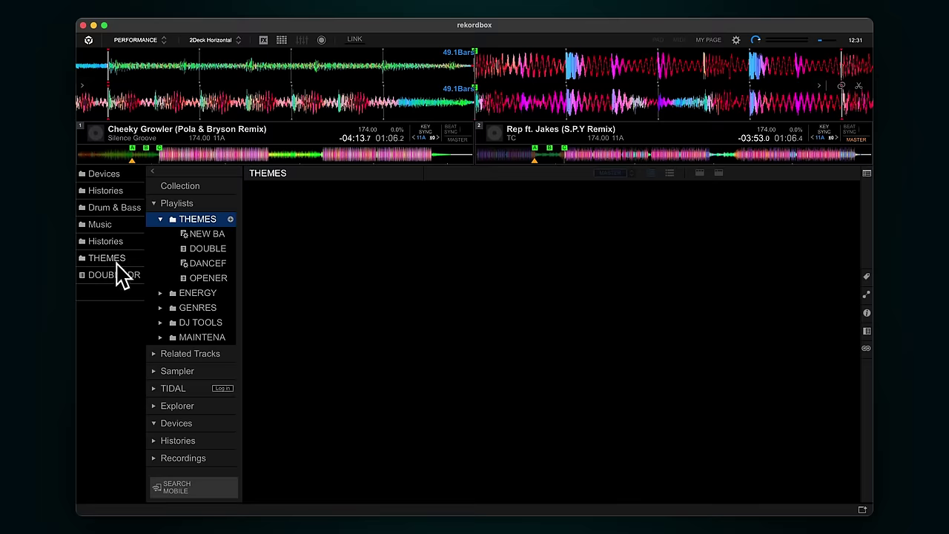
left_click(113, 207)
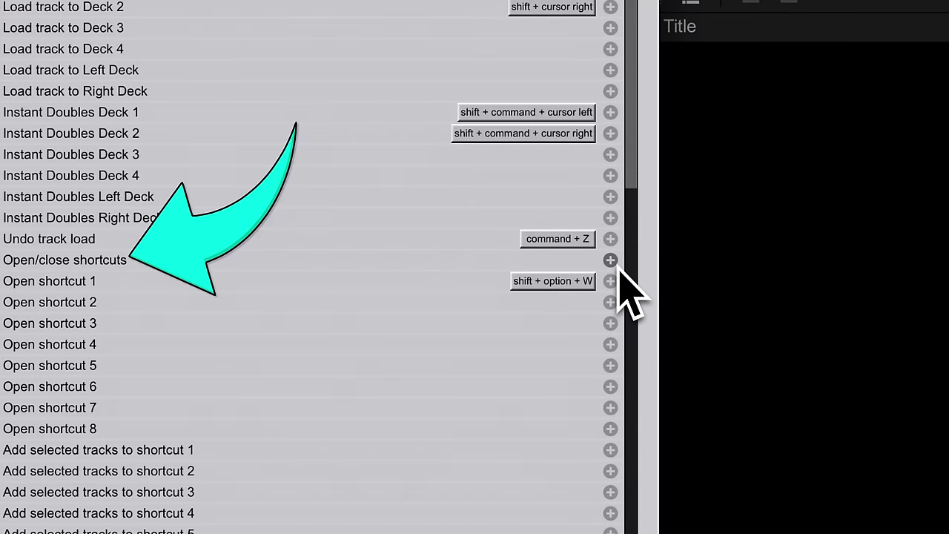
- Map Shift+Cmd+S to Open/close shortcuts in the Browse keyboard settings
left_click(615, 264)
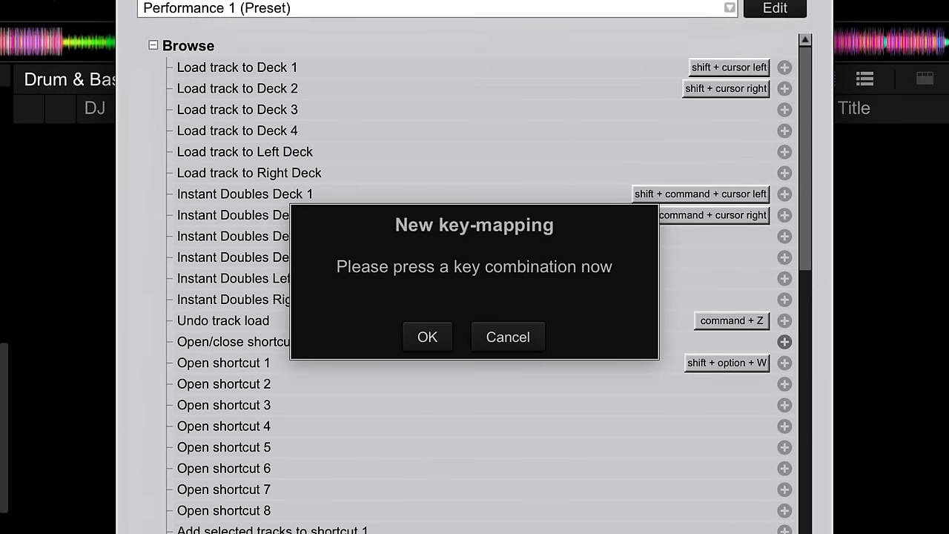
key("shift+super+s")
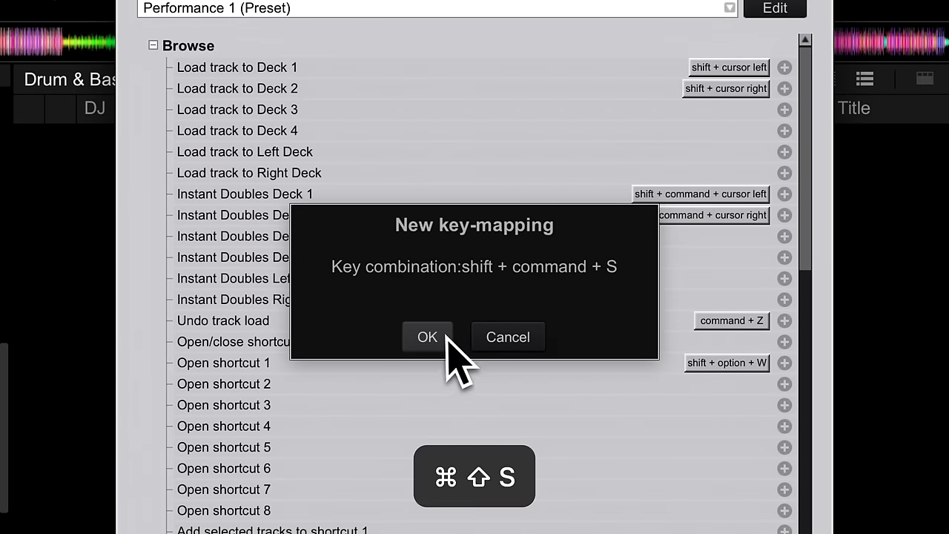
left_click(445, 335)
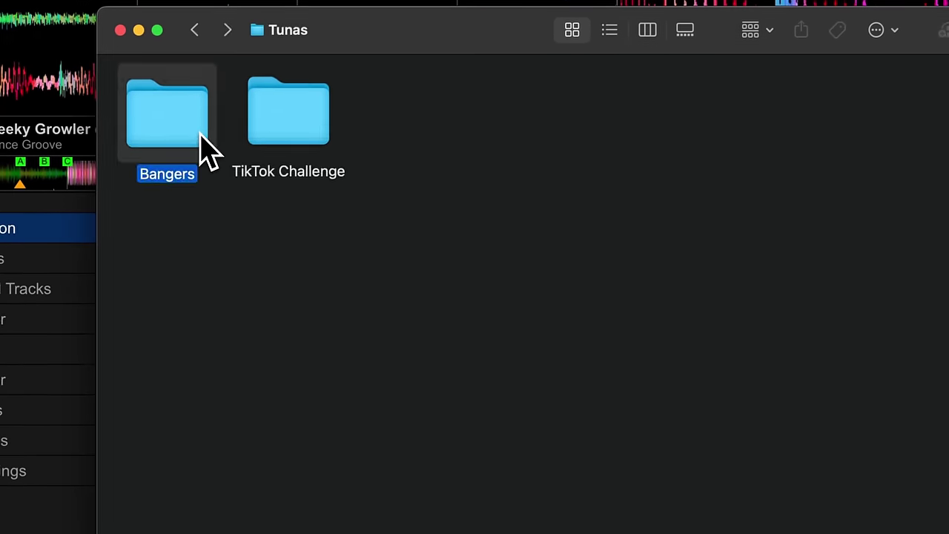
- Drag Hanson - mmbop.mp3 from Finder's Bangers folder into the rekordbox track list
double_click(204, 191)
mouse_move(204, 191)
left_mouse_down()
mouse_move(337, 489)
mouse_move(435, 477)
left_mouse_up()
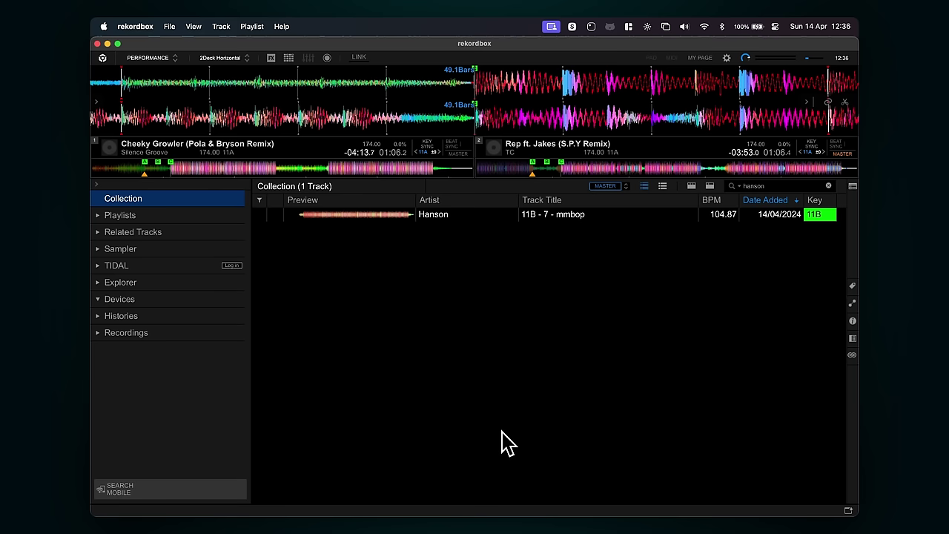
- Assign Shift+Cmd+I to Import Track in the File keyboard shortcuts
left_click(727, 57)
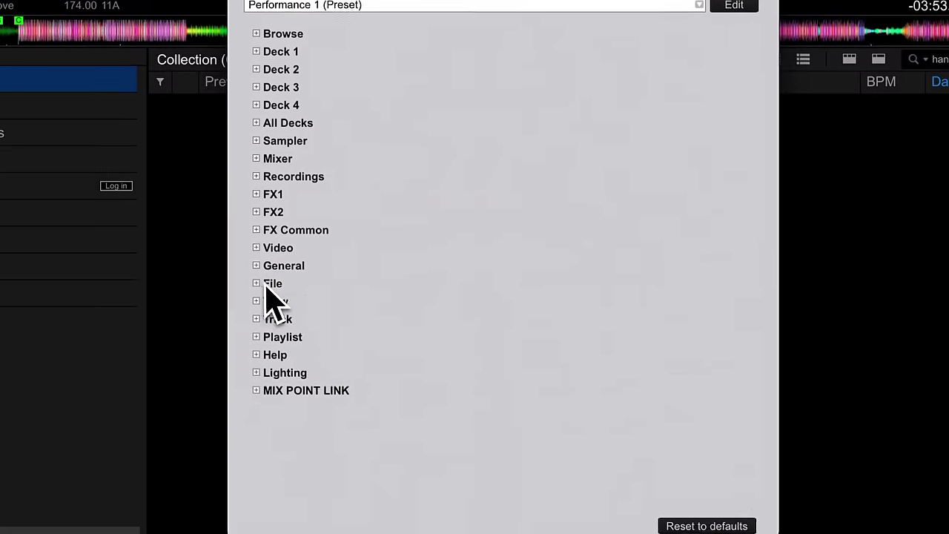
left_click(256, 281)
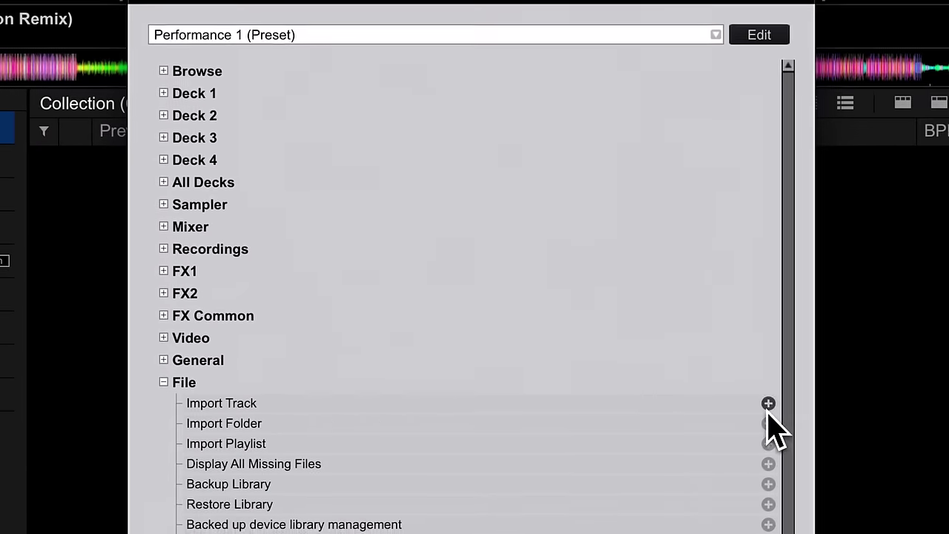
left_click(616, 285)
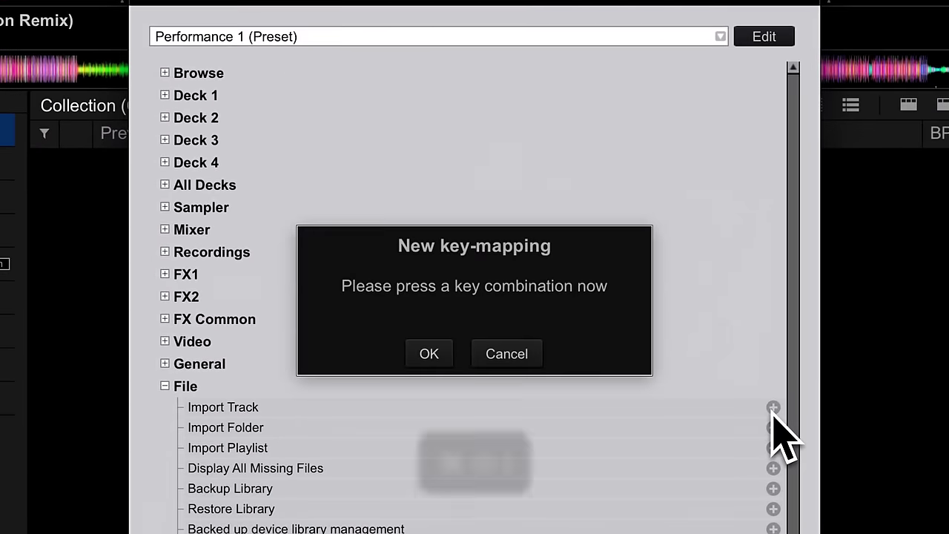
key("super+shift+i")
left_click(413, 355)
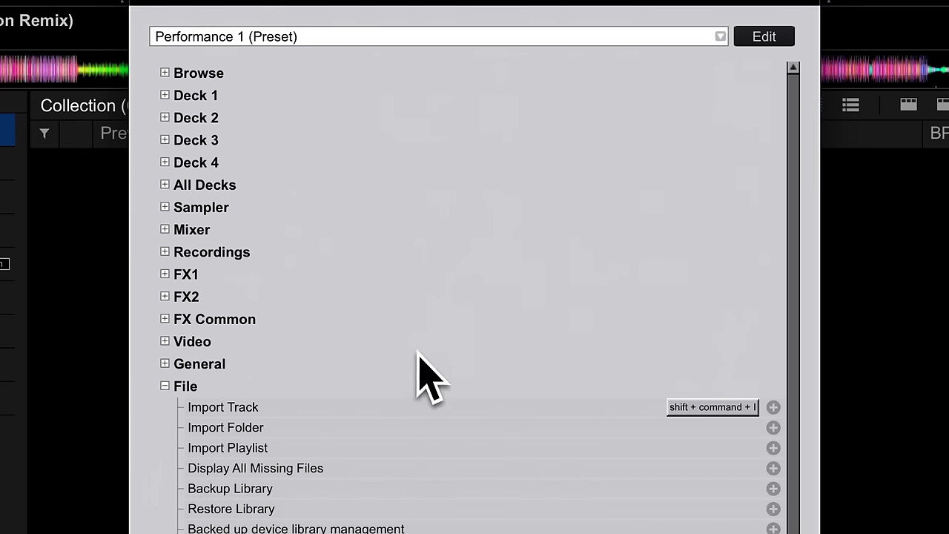
left_click(310, 73)
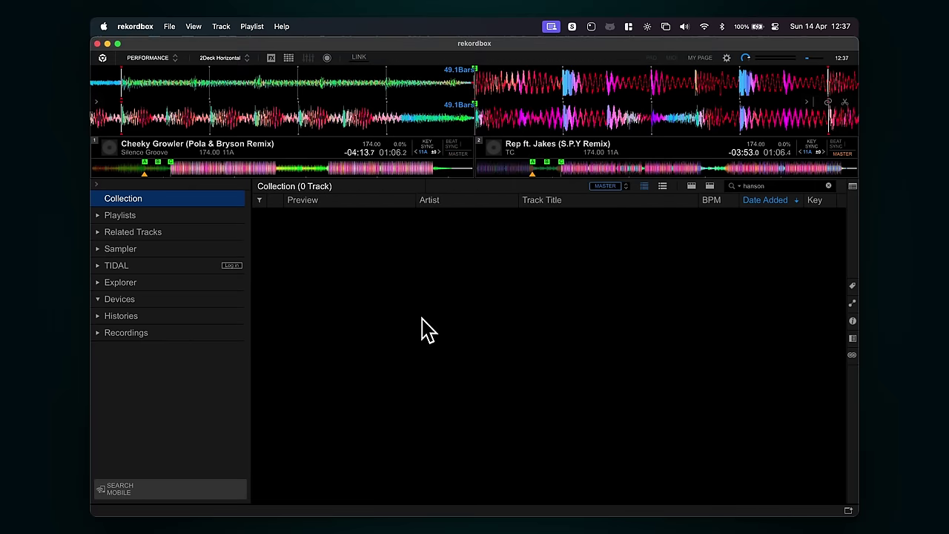
- Import Hanson - mmbop.mp3 from the Bangers folder using the new Shift+Cmd+I shortcut
key("super+shift+i")
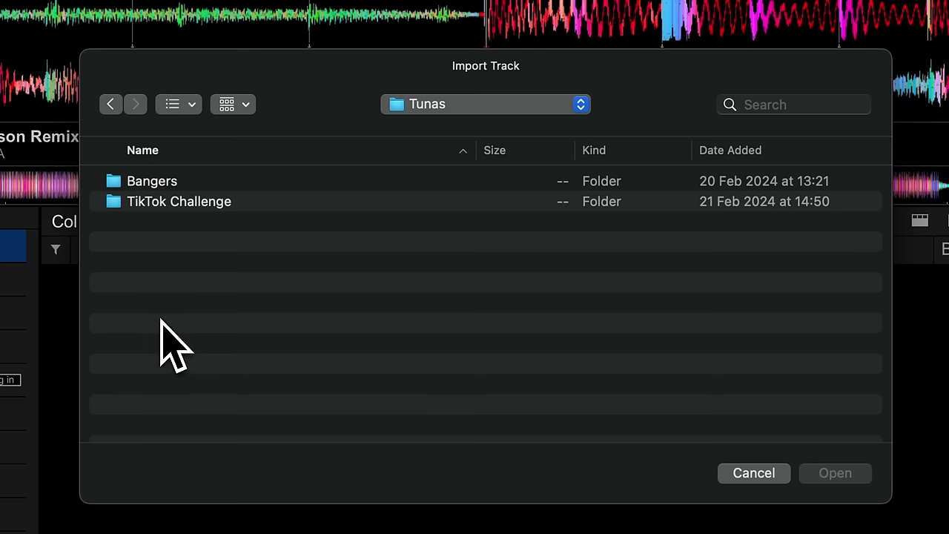
double_click(149, 185)
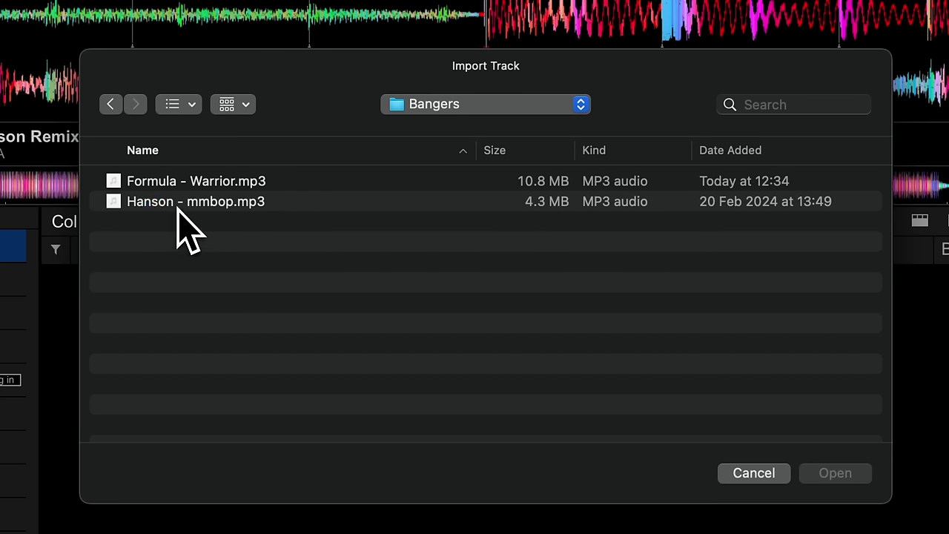
left_click(178, 204)
left_click(826, 478)
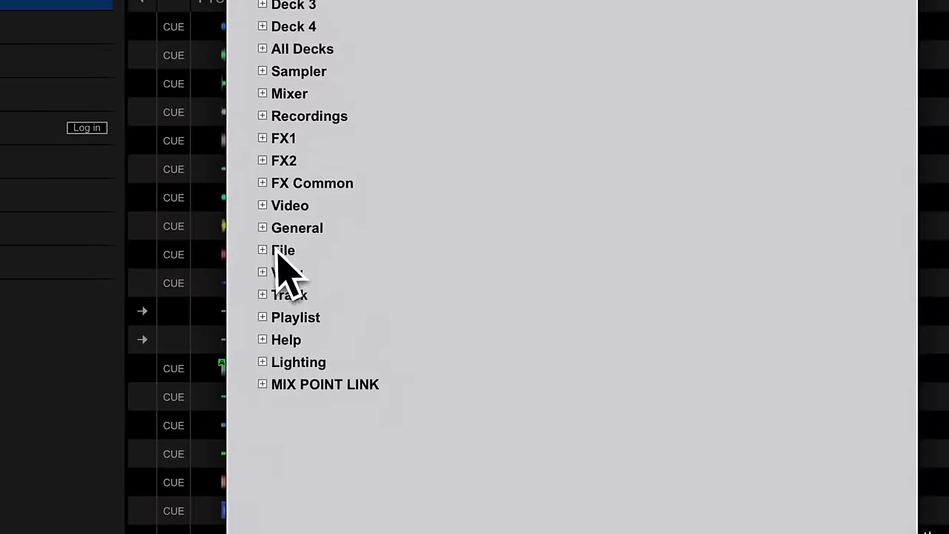
- Map Shift+Cmd+F to Import Folder in the File keyboard shortcuts
left_click(269, 249)
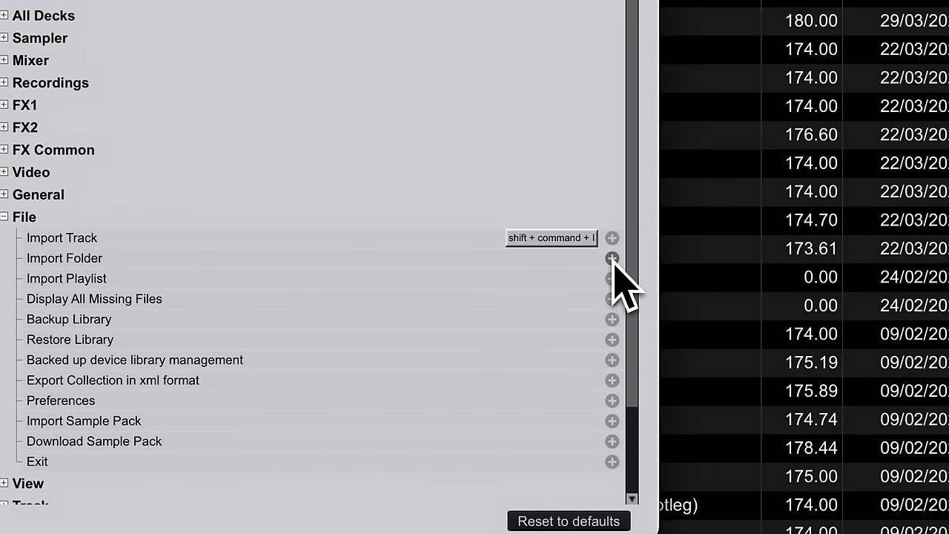
left_click(611, 258)
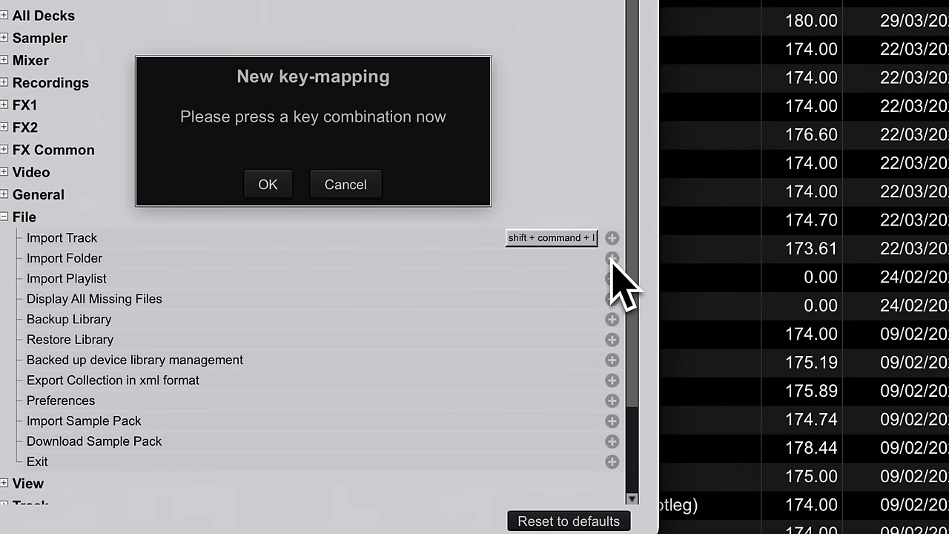
key("super+shift+f")
left_click(429, 353)
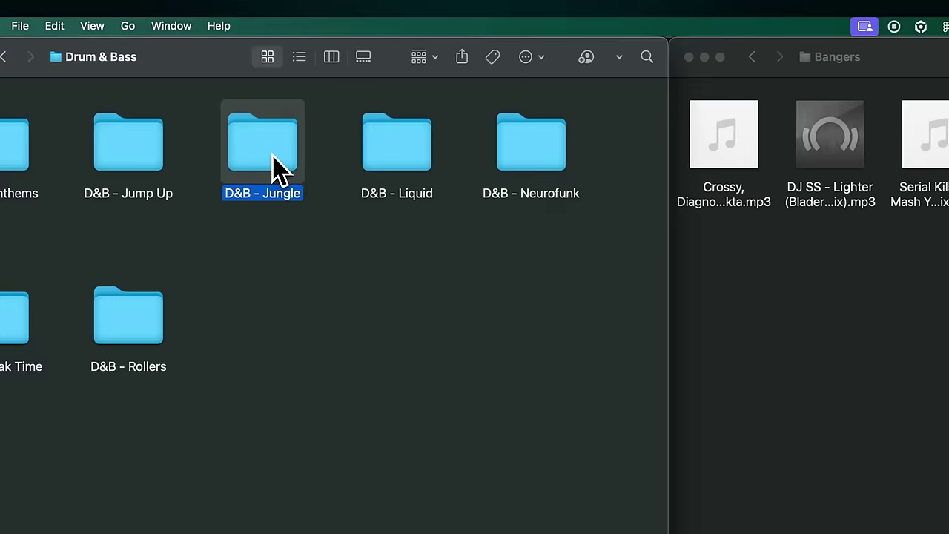
- Open D&B - Jungle in Finder, then import the D&B - Jump Up folder via Shift+Cmd+F
double_click(276, 167)
mouse_move(686, 271)
left_mouse_down()
mouse_move(449, 164)
mouse_move(315, 327)
left_mouse_up()
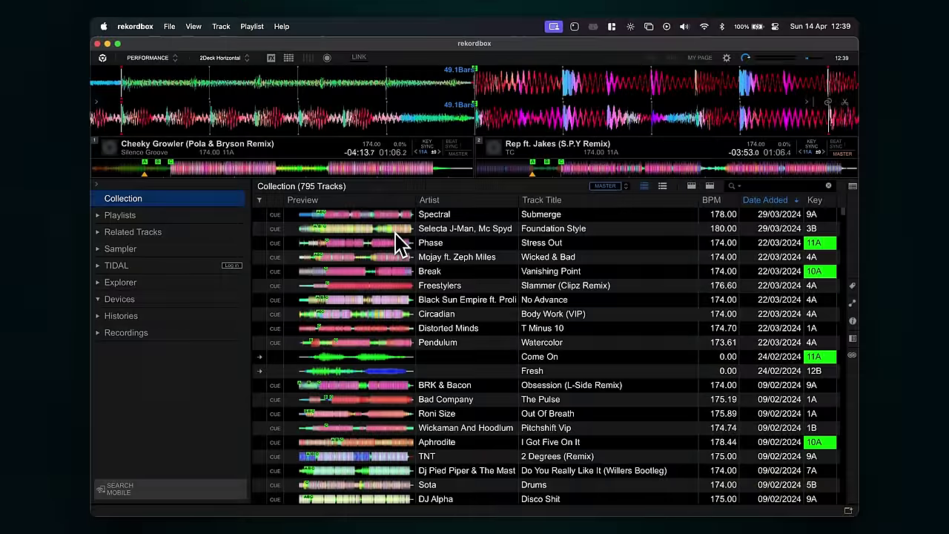
key("super+shift+f")
double_click(149, 296)
double_click(191, 195)
left_click(835, 466)
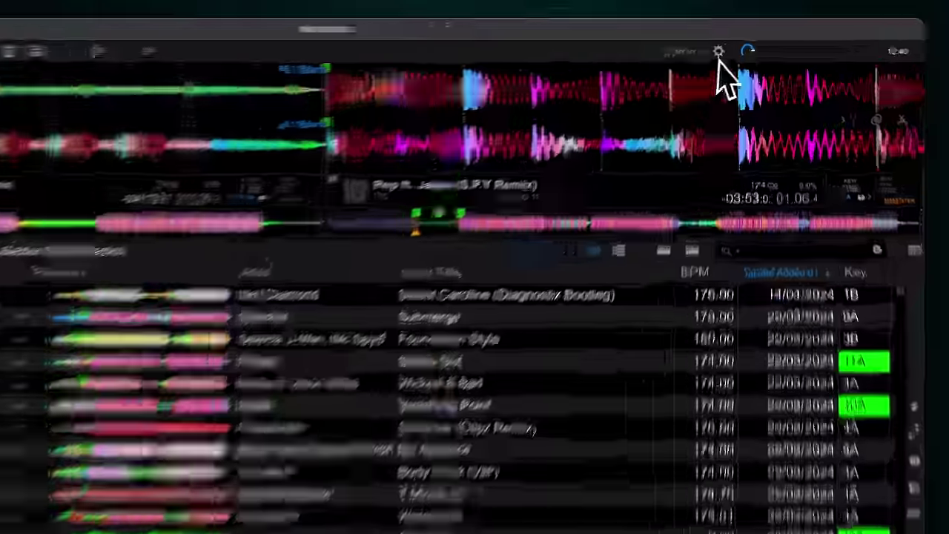
- Import the ChrisM.mappings key mapping file from the Keyboard preferences preset list
left_click(736, 39)
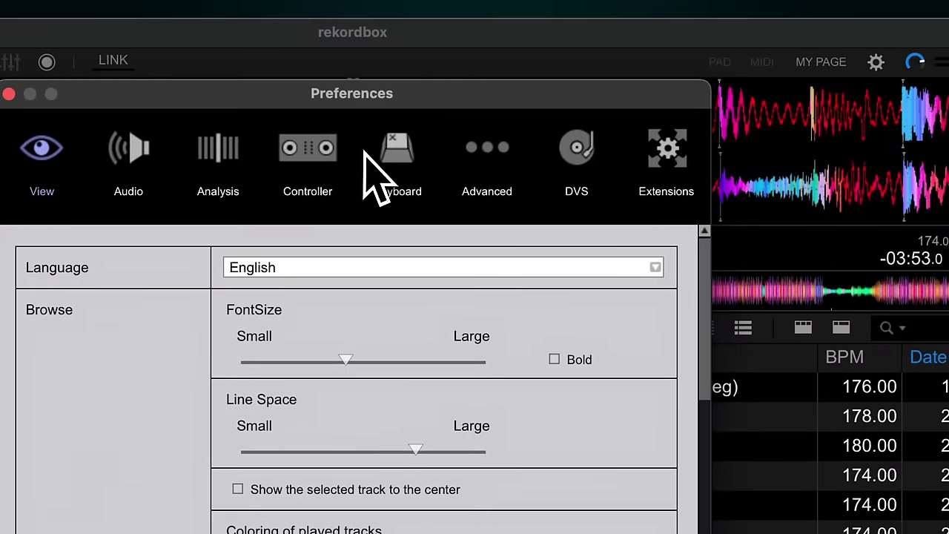
left_click(382, 158)
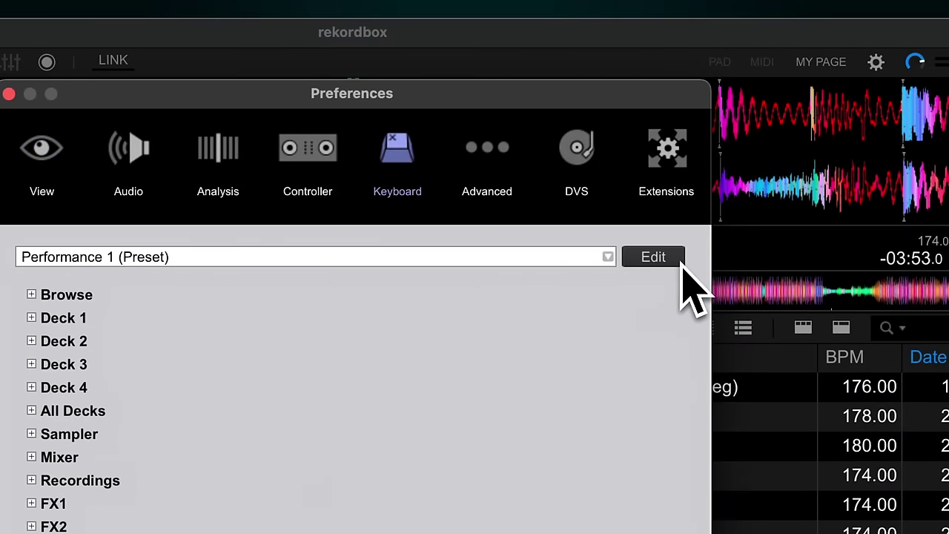
left_click(655, 259)
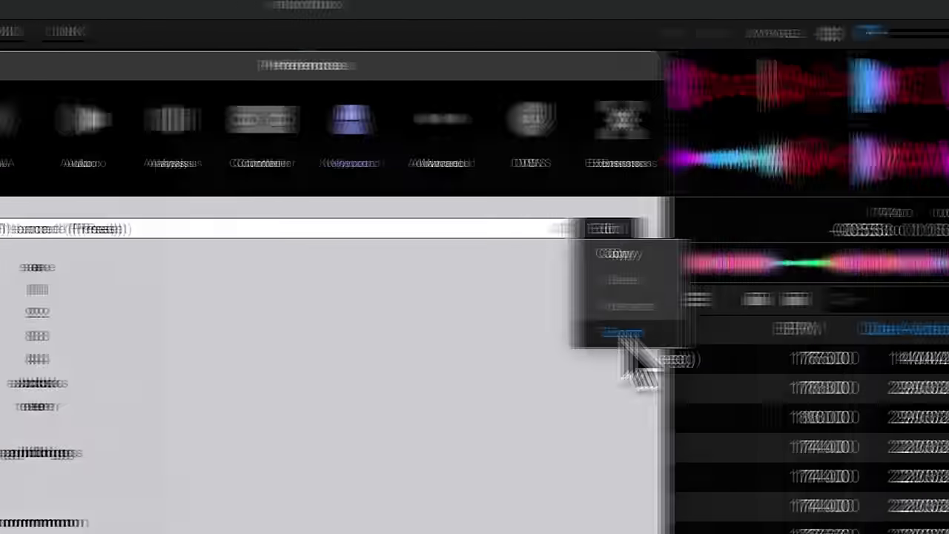
left_click(671, 361)
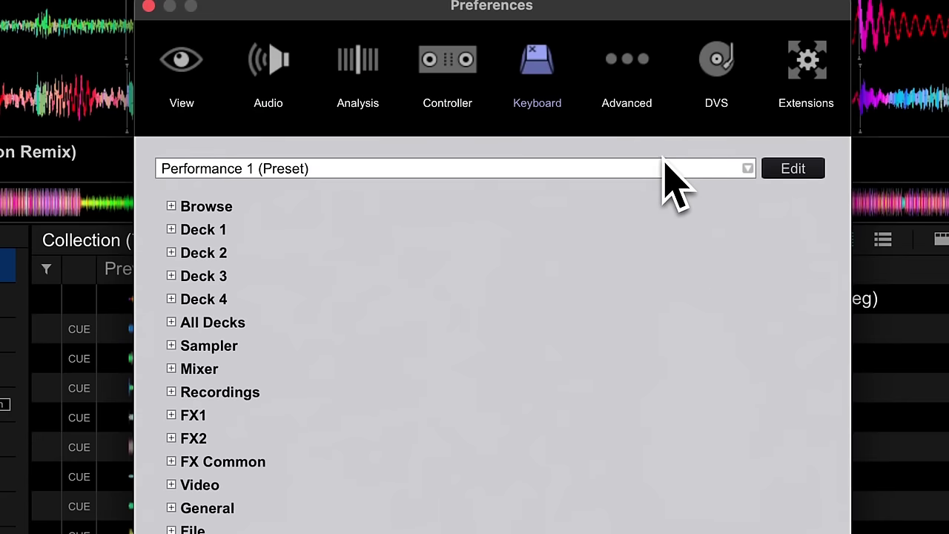
left_click(667, 170)
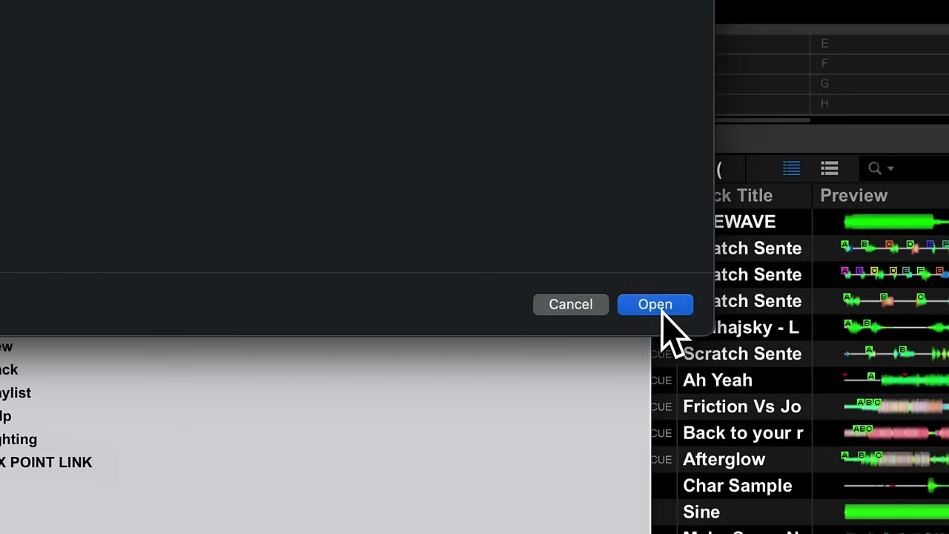
left_click(941, 452)
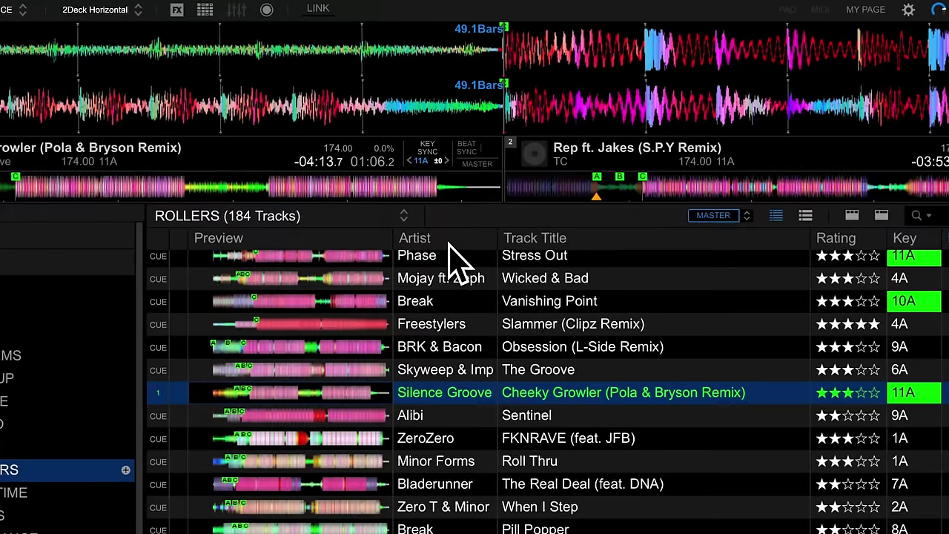
- Add a Location column to the ROLLERS track list and widen it to show full paths
right_click(441, 204)
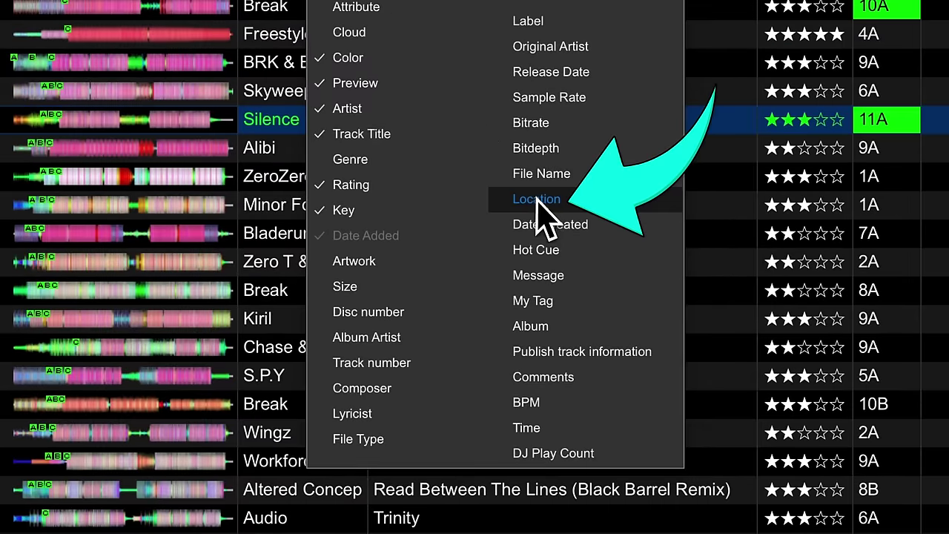
left_click(632, 456)
left_click_drag(474, 200, 836, 211)
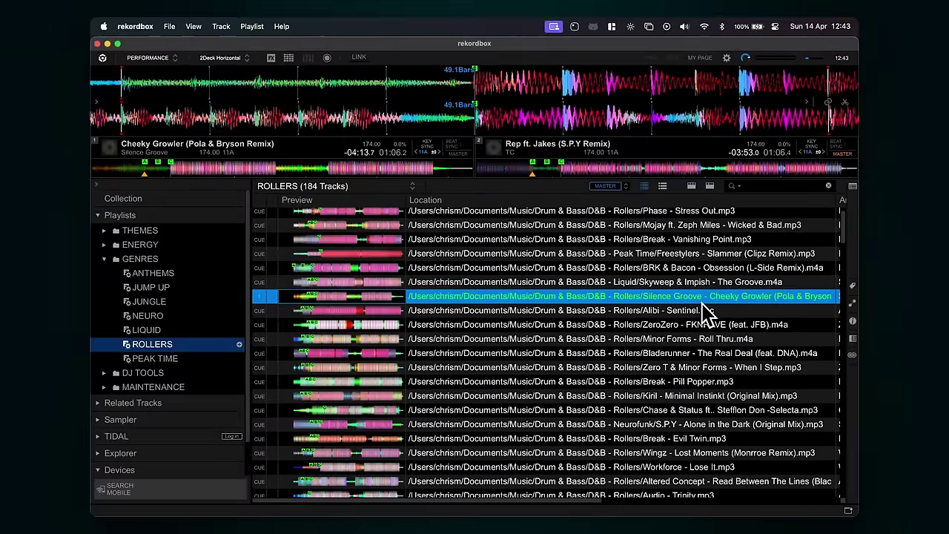
- Assign Cmd+R as the keyboard shortcut for the Track command Show in Finder
left_click(726, 58)
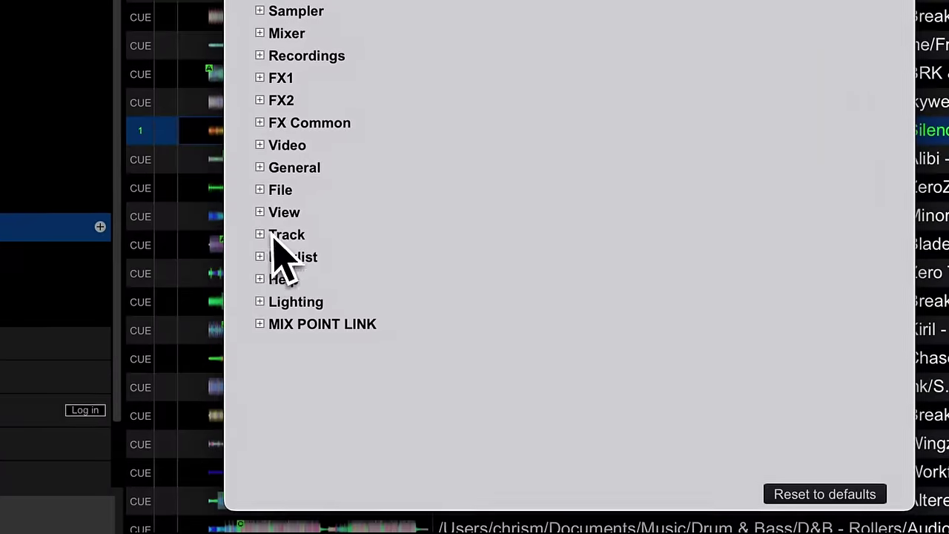
left_click(260, 234)
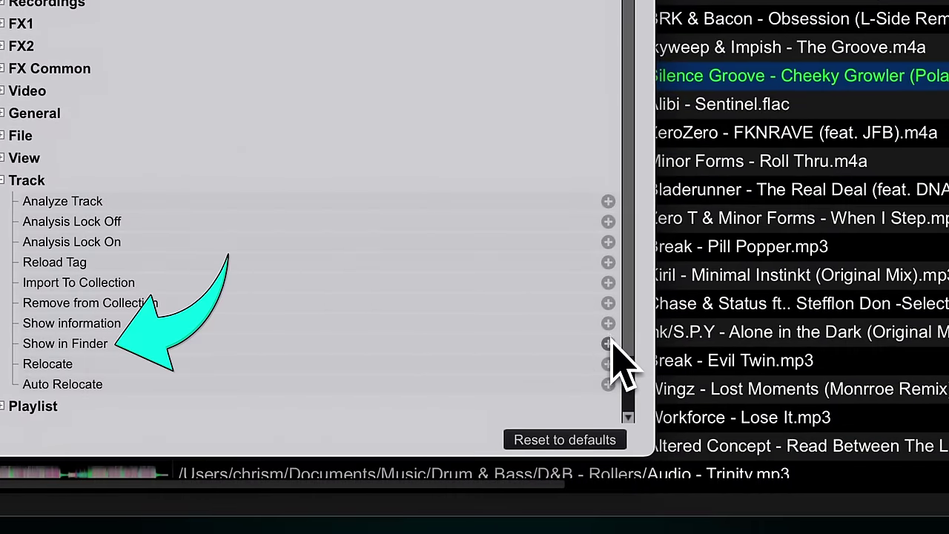
left_click(608, 343)
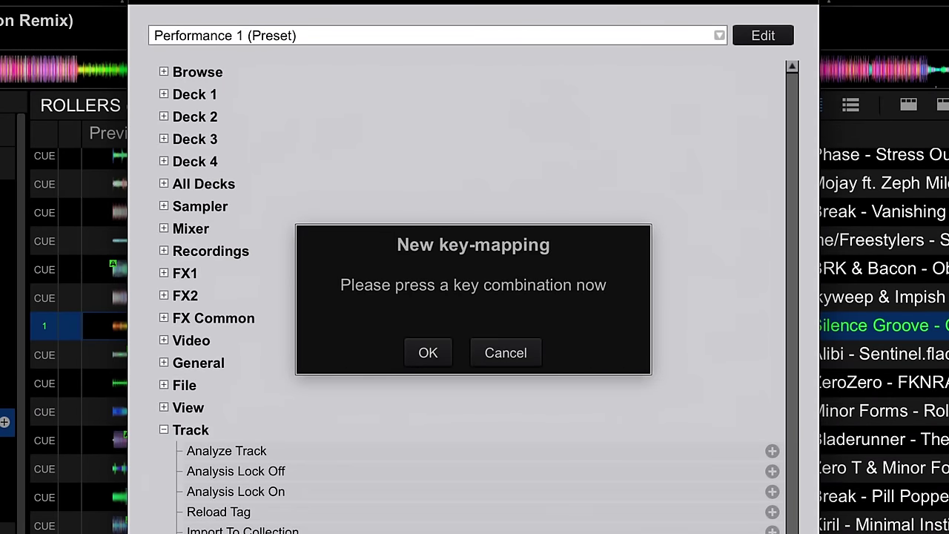
left_click(427, 353)
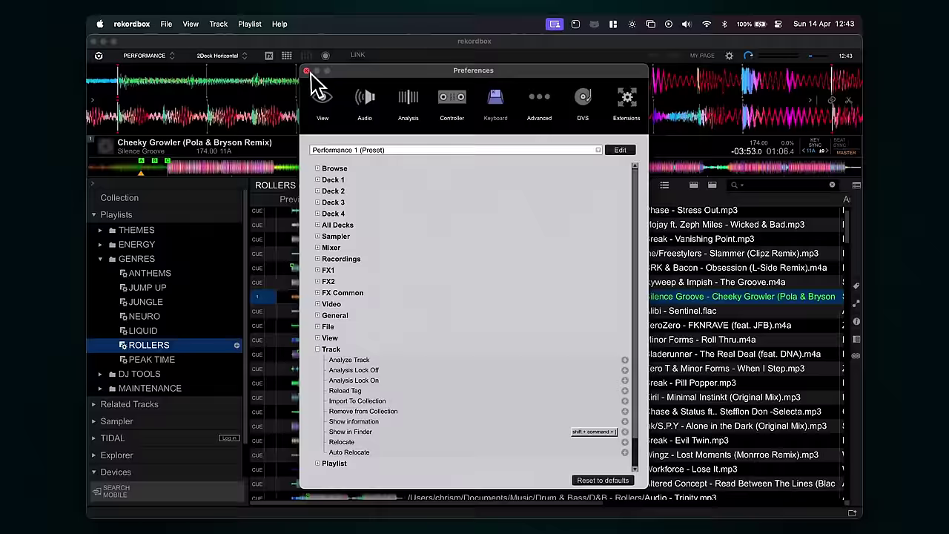
- Reveal Break - Pill Popper in Finder using the new Cmd+R shortcut
left_click(312, 77)
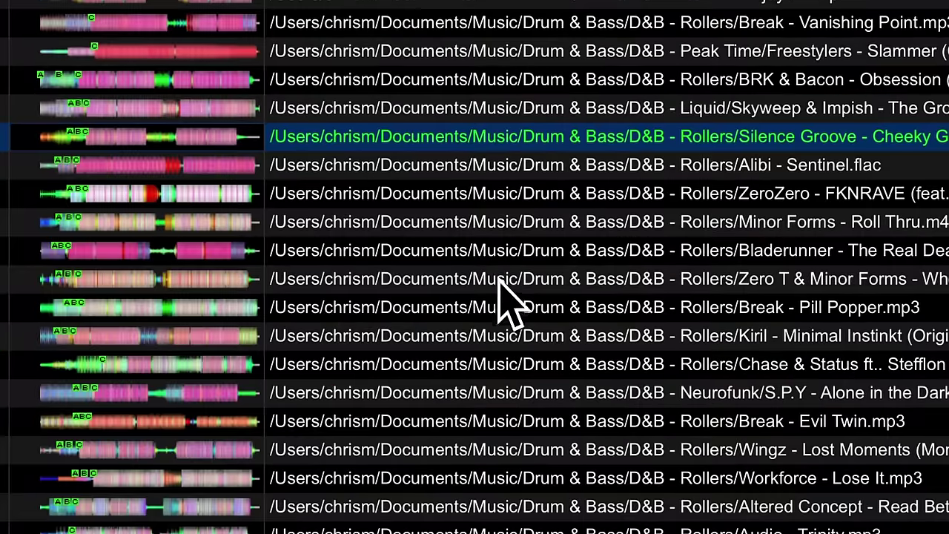
left_click(503, 305)
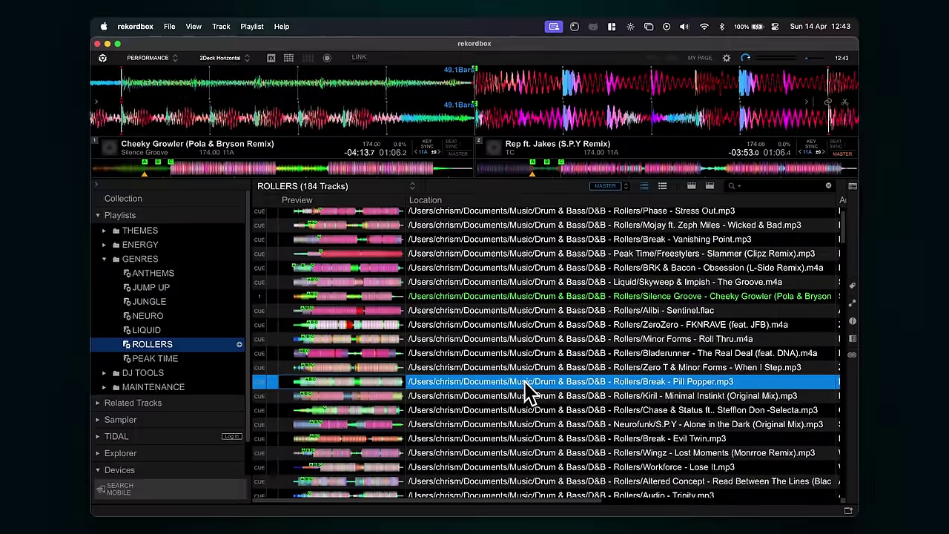
key("super+r")
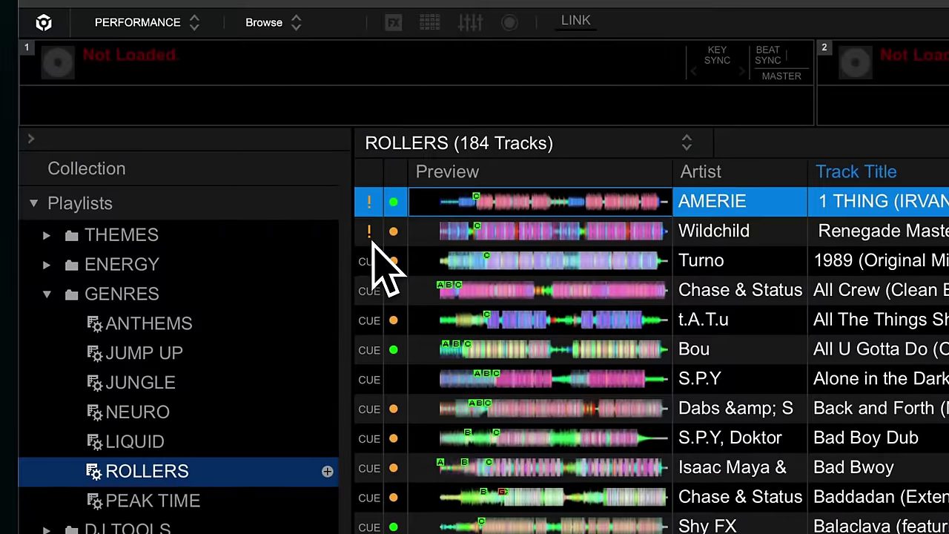
- Select both missing tracks and record Shift+Cmd+M for Display All Missing Files
left_click(372, 240, "shift")
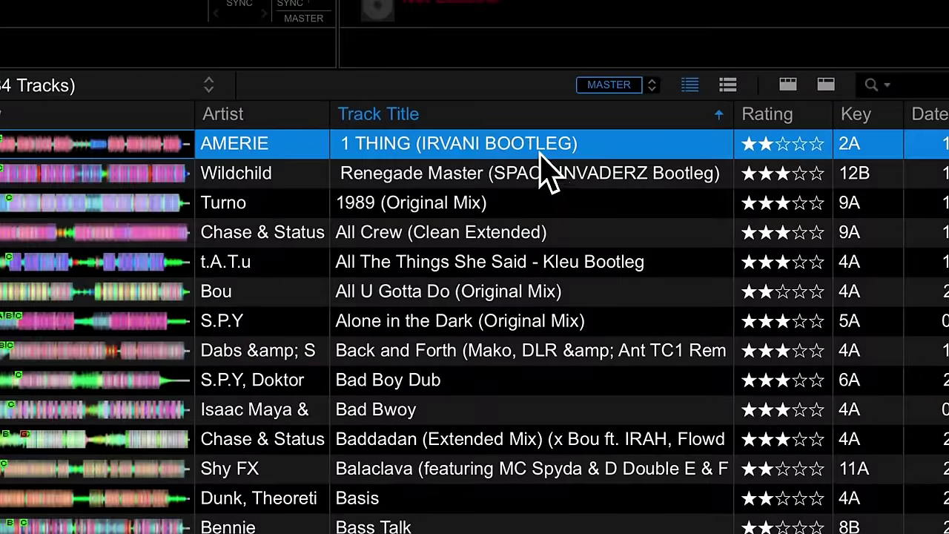
right_click(576, 134)
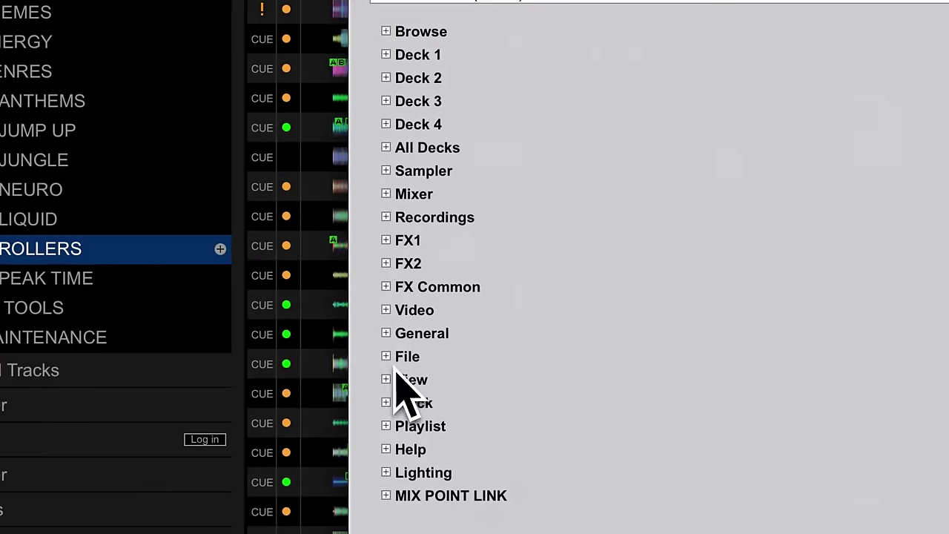
left_click(400, 357)
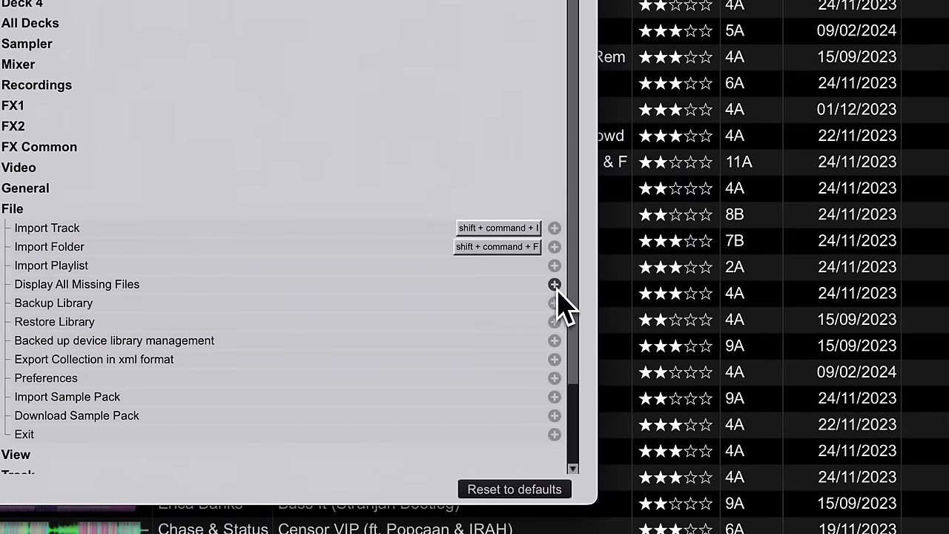
left_click(554, 285)
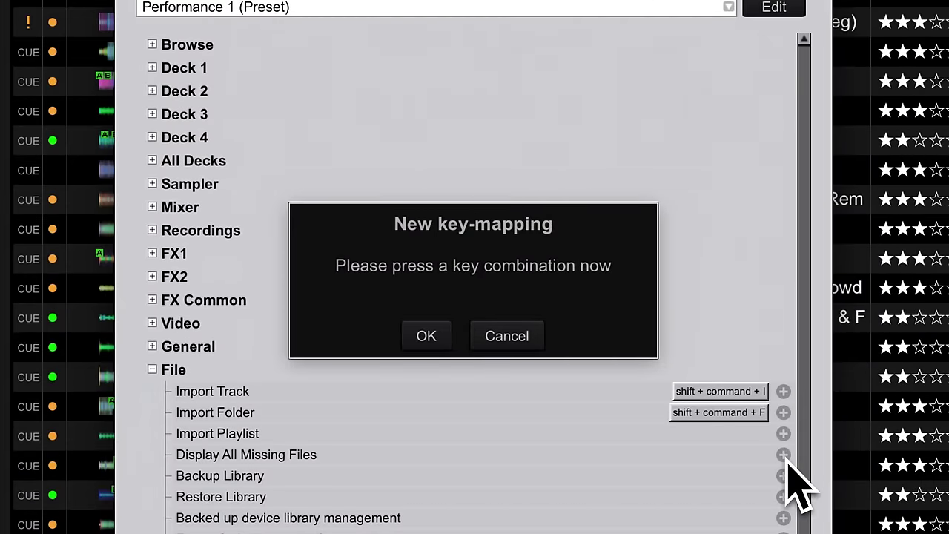
key("shift+super+m")
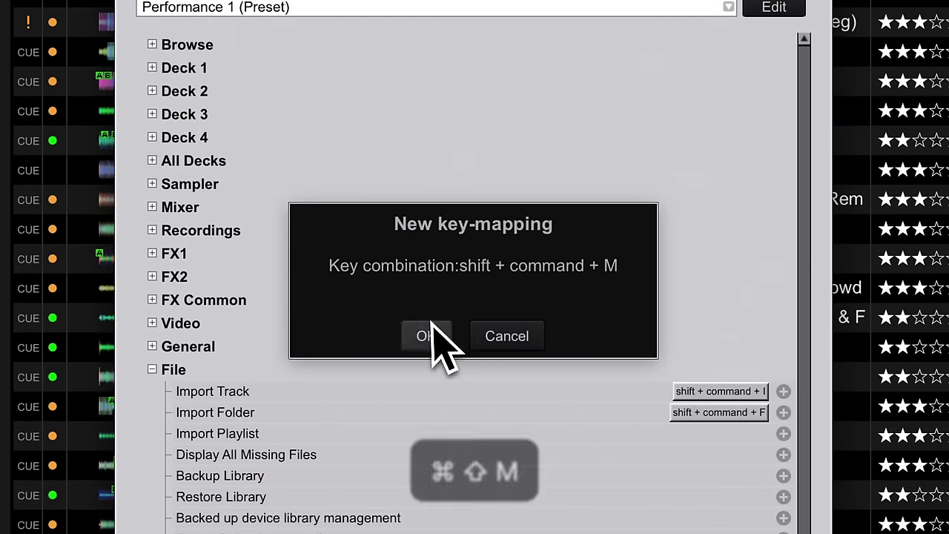
- Save the Shift+Cmd+M shortcut, use it to list missing files, and start Auto Relocate
left_click(426, 336)
key("shift+super+m")
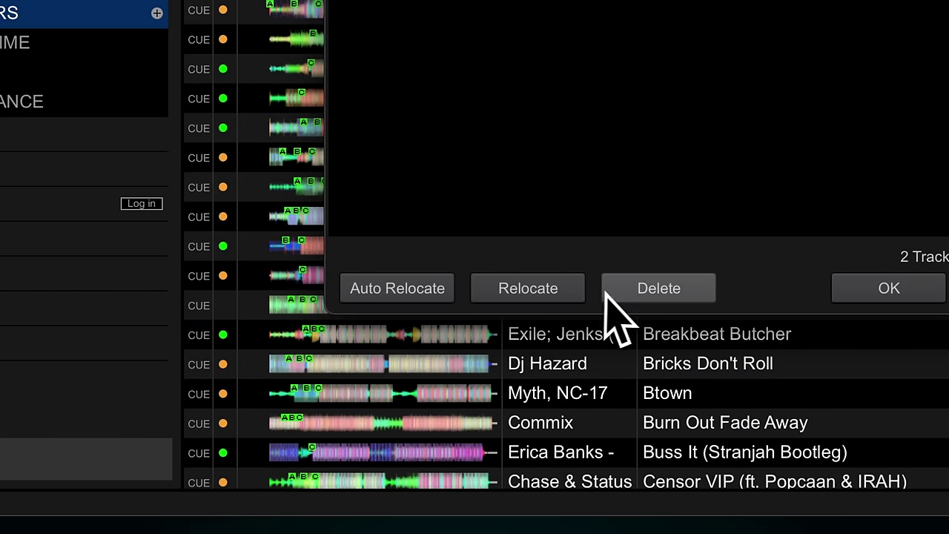
left_click(340, 294)
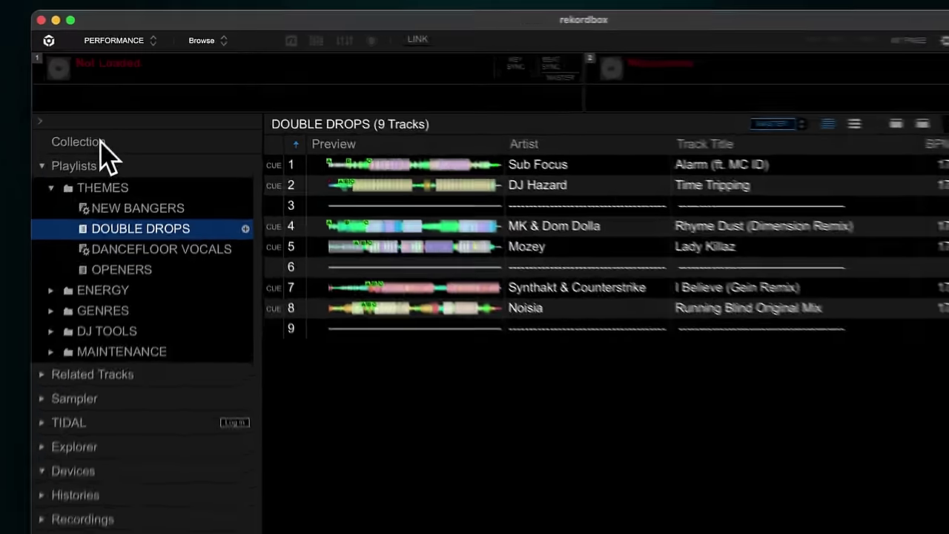
- Search the Collection for 'bricks' and drag Bricks Don't Roll onto DOUBLE DROPS
left_click(110, 113)
scroll(645, 363, "down", 5)
scroll(645, 352, "down", 2)
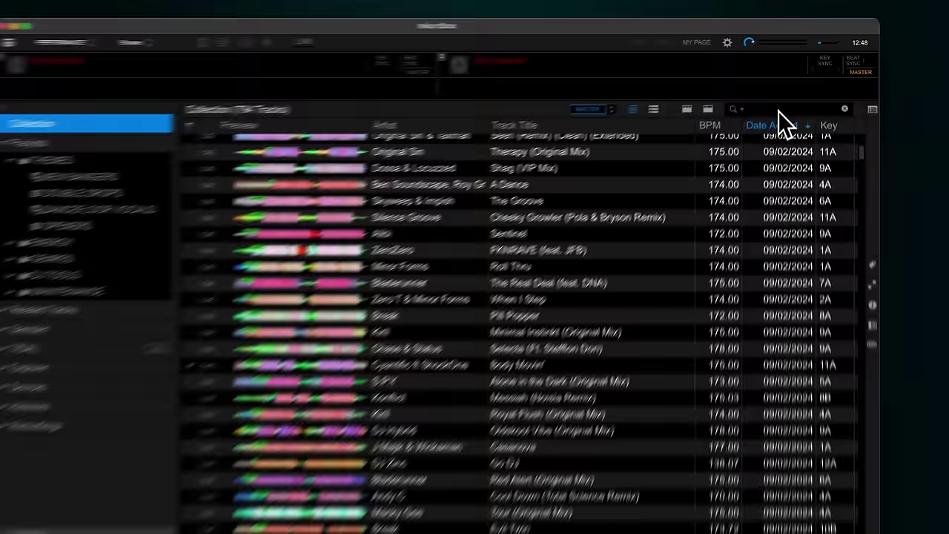
left_click(778, 111)
type("bricks")
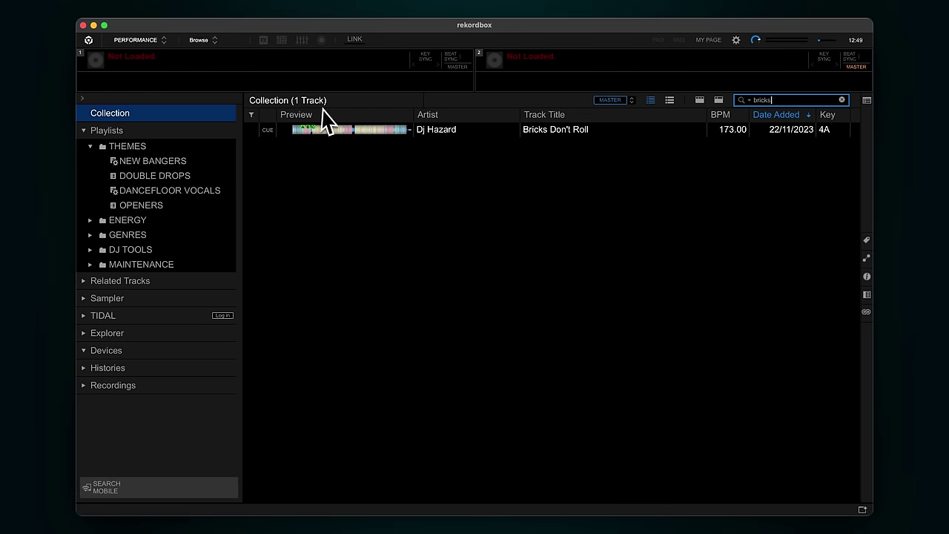
left_click_drag(329, 128, 189, 176)
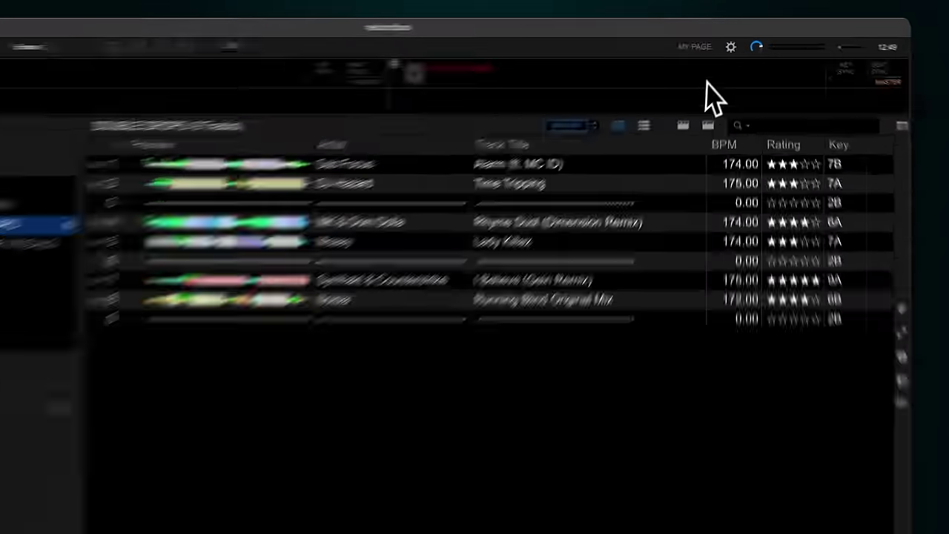
- Record Shift+Cmd+B as the Browse shortcut for Sub Browser Window
left_click(735, 39)
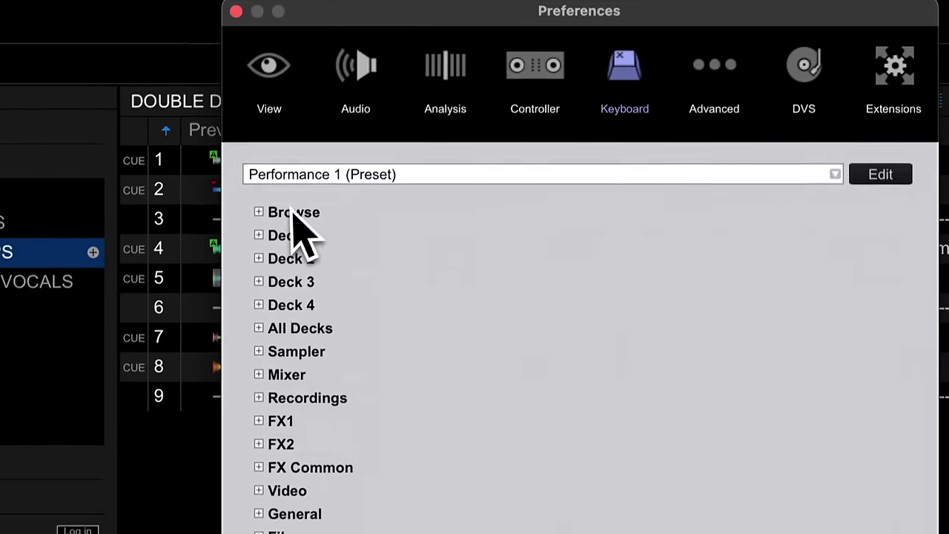
left_click(293, 214)
scroll(364, 297, "down", 5)
scroll(363, 296, "down", 5)
scroll(363, 296, "down", 5)
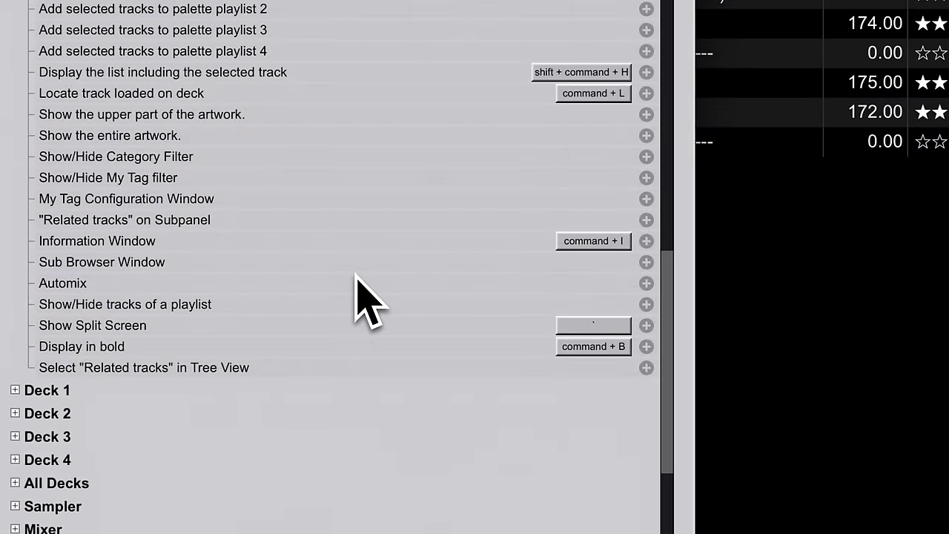
left_click(644, 263)
key("shift+super+b")
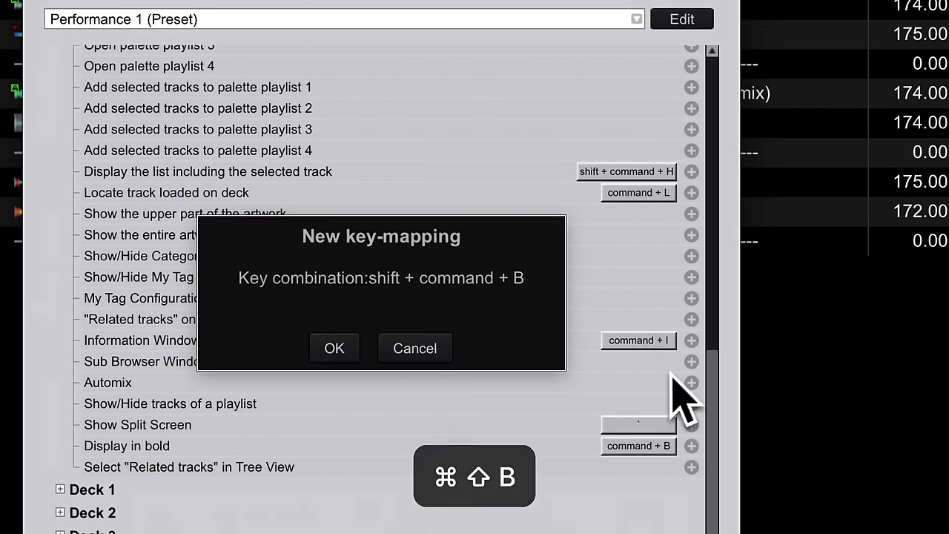
- Save the shortcut, close Preferences, and open the sub browser with Shift+Cmd+B
left_click(348, 349)
left_click(307, 71)
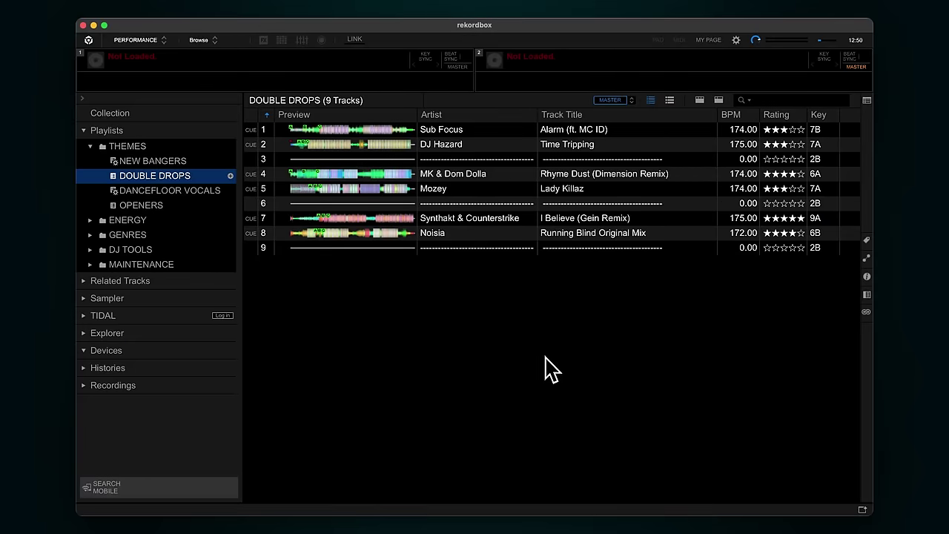
key("shift+super+b")
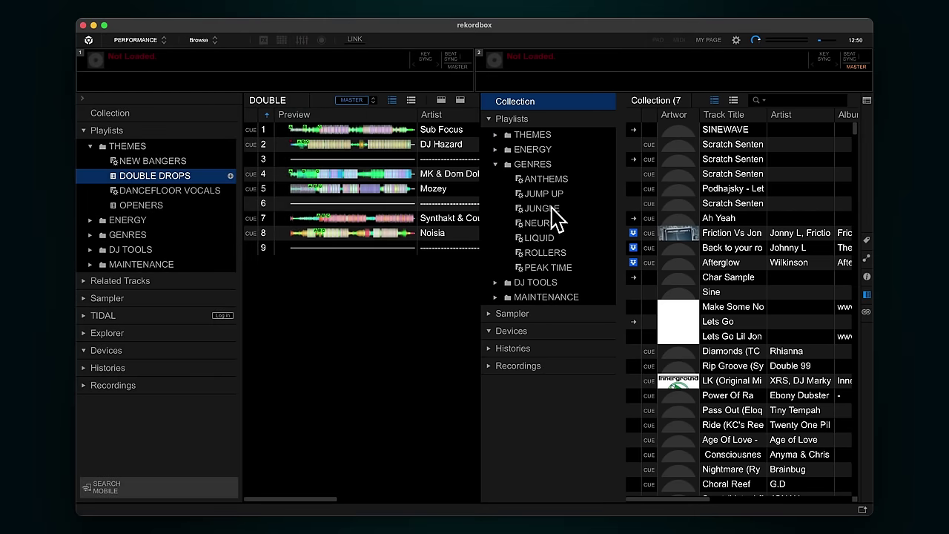
- Browse JUNGLE in the sub browser and replace its Artwork column with a Preview column
left_click(551, 209)
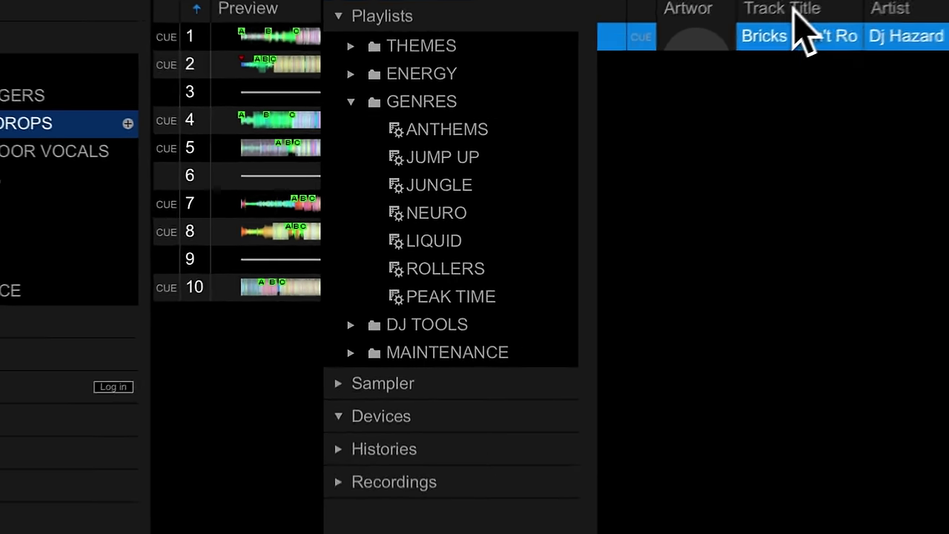
right_click(643, 100)
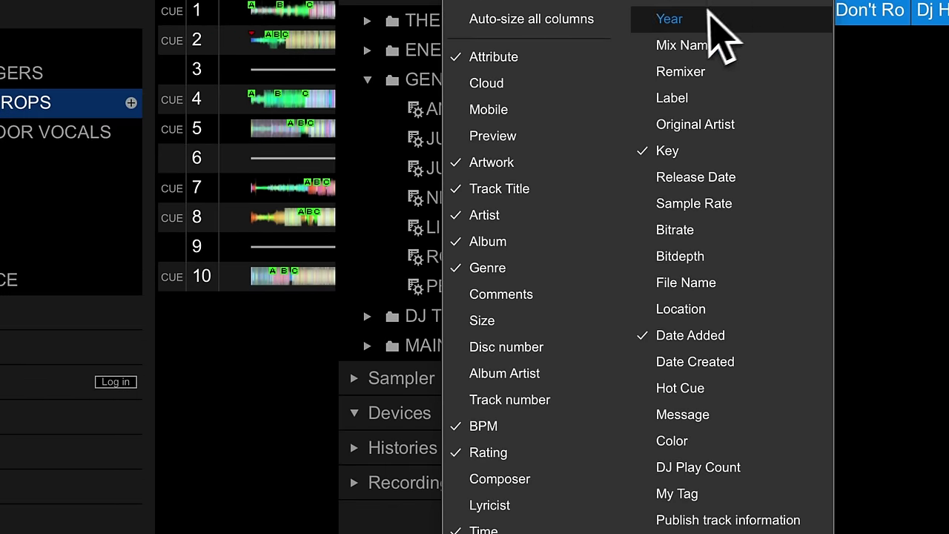
left_click(572, 162)
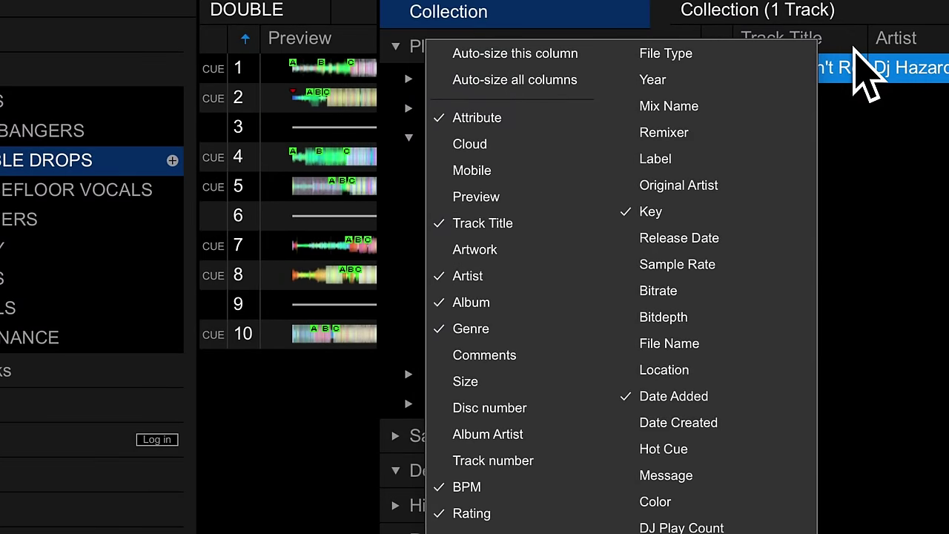
left_click(552, 198)
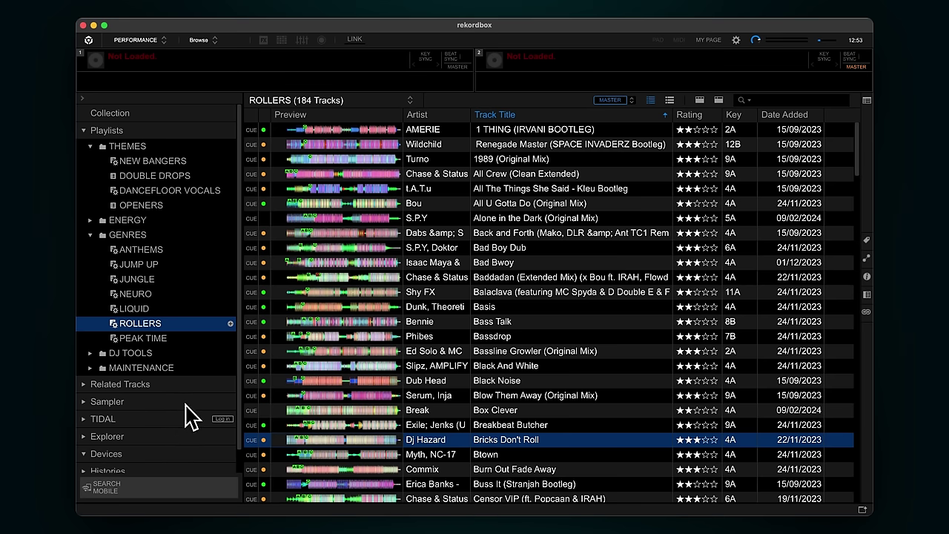
- Expand Histories > 2024 > March in the sidebar and open HISTORY 2024-03-31
left_click(155, 175)
left_click(97, 453)
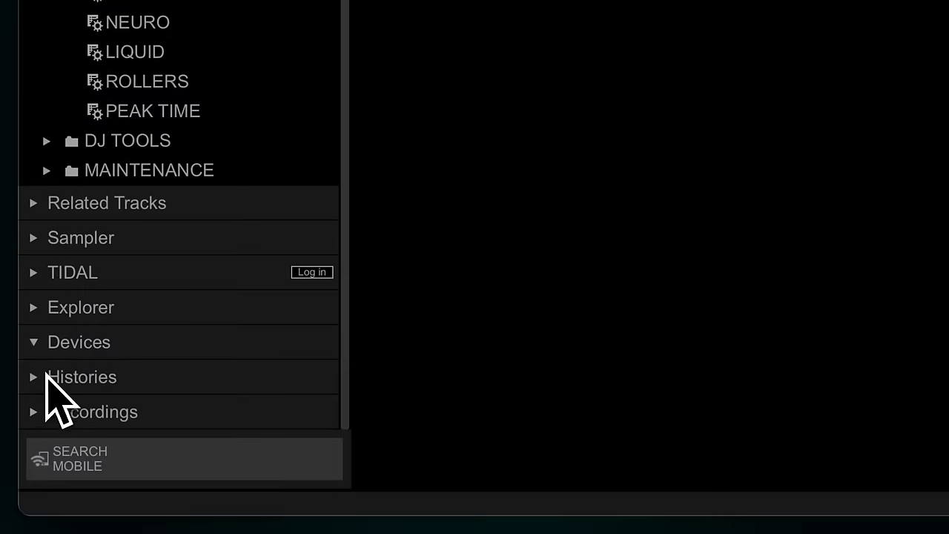
left_click(37, 380)
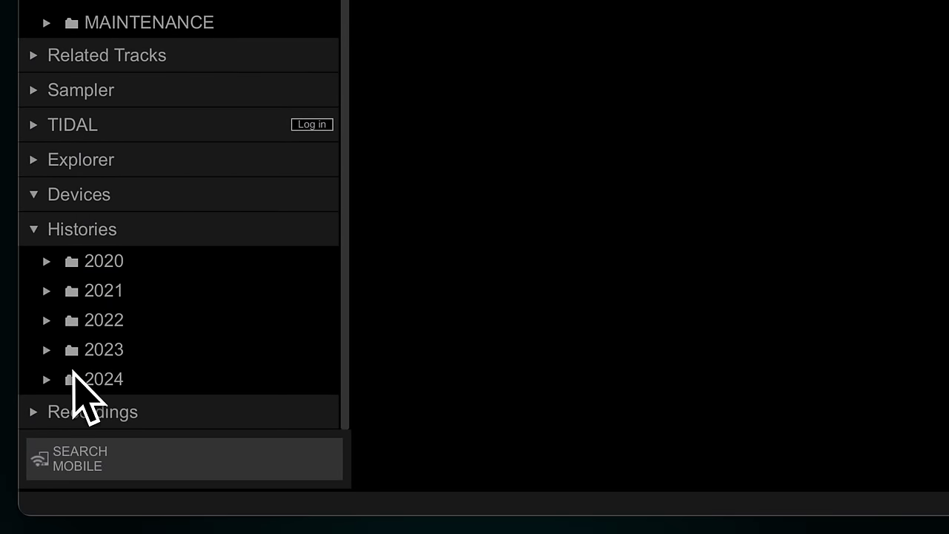
left_click(44, 379)
left_click(68, 409)
left_click(65, 379)
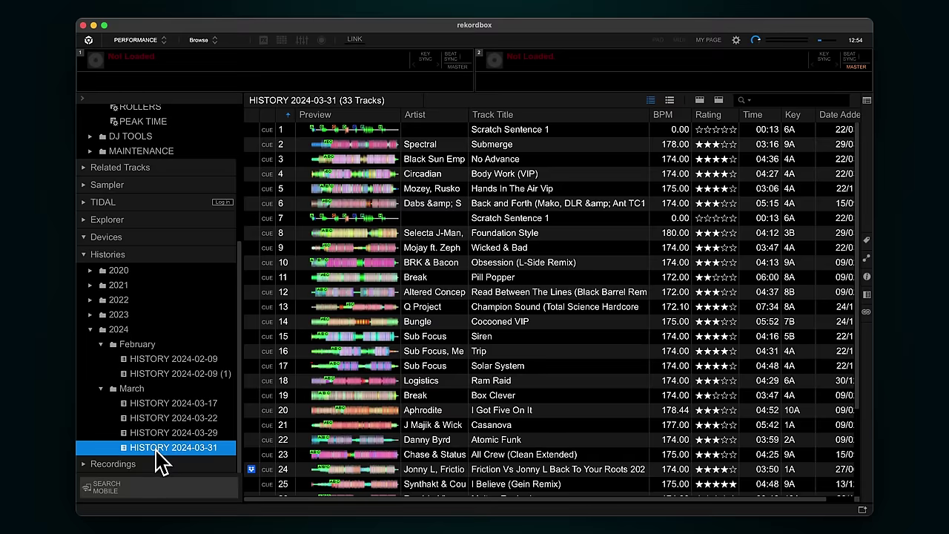
- Bind Shift+Cmd+H to Browse > Display the list including the selected track
left_click(735, 40)
left_click(293, 150)
scroll(514, 292, "down", 5)
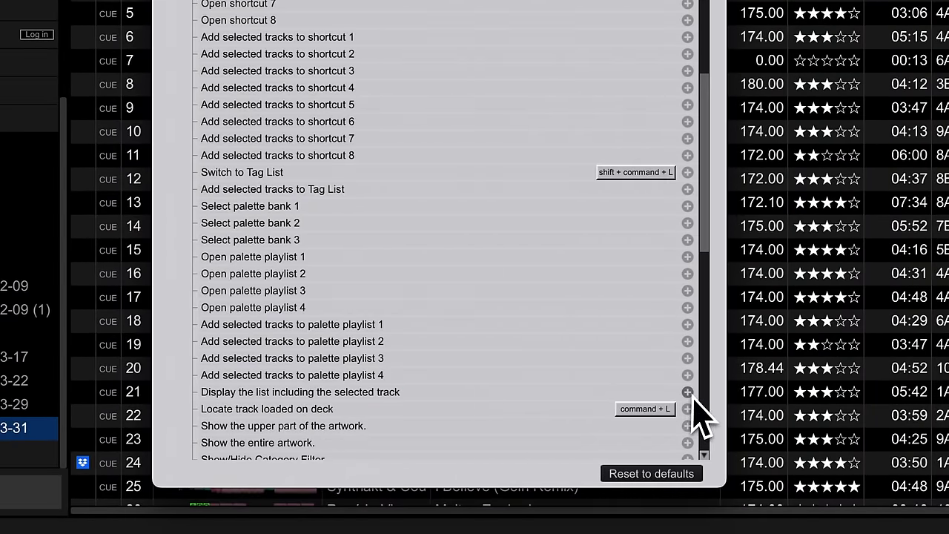
left_click(687, 391)
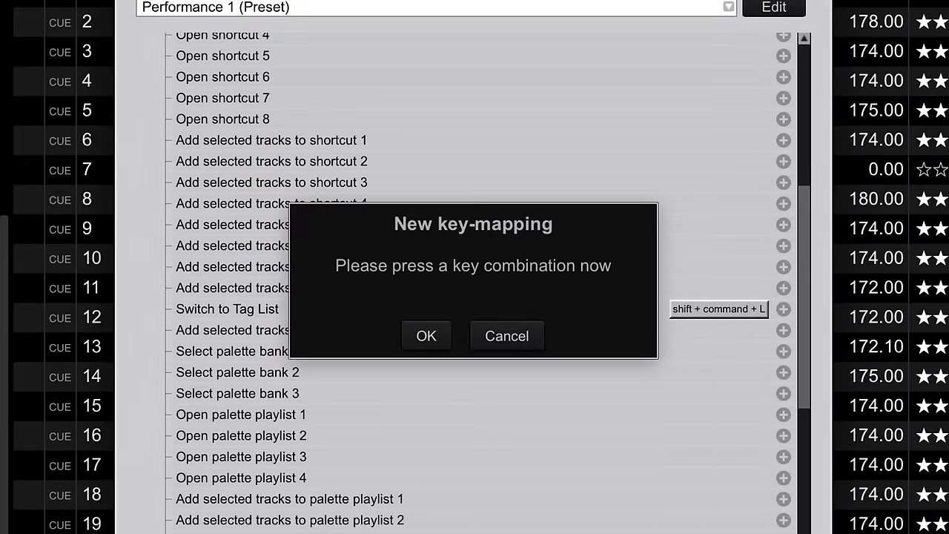
key("shift+super+h")
left_click(426, 335)
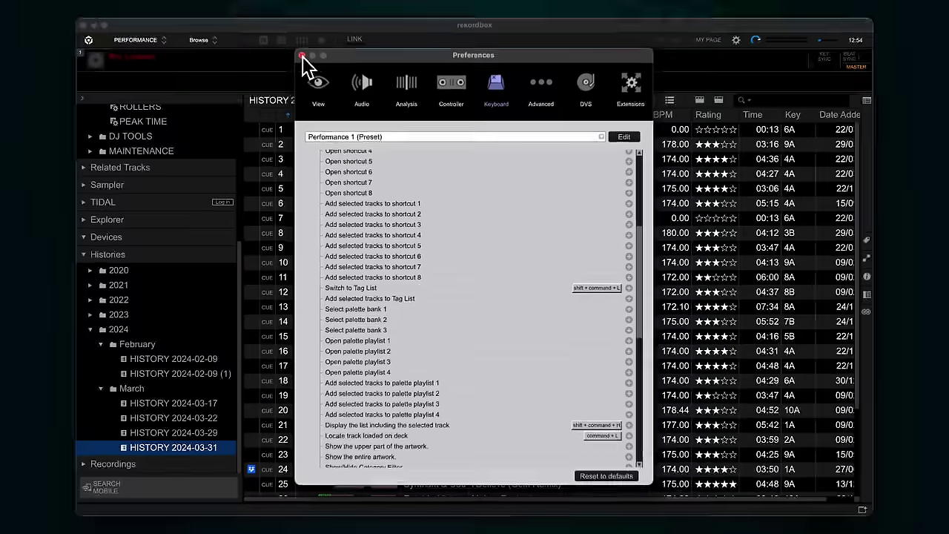
left_click(304, 56)
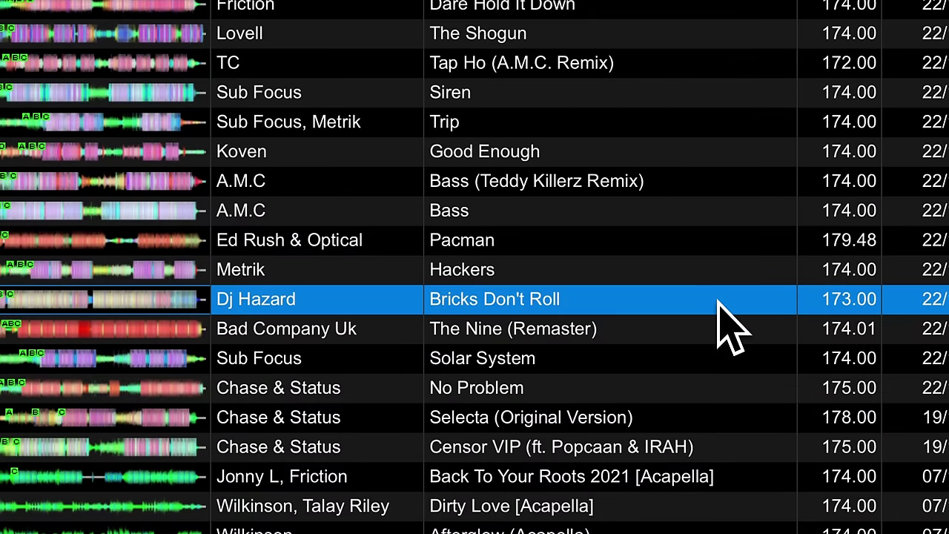
- Press Shift+Cmd+H on Bricks Don't Roll to list its three December 2023 histories
key("shift+super+h")
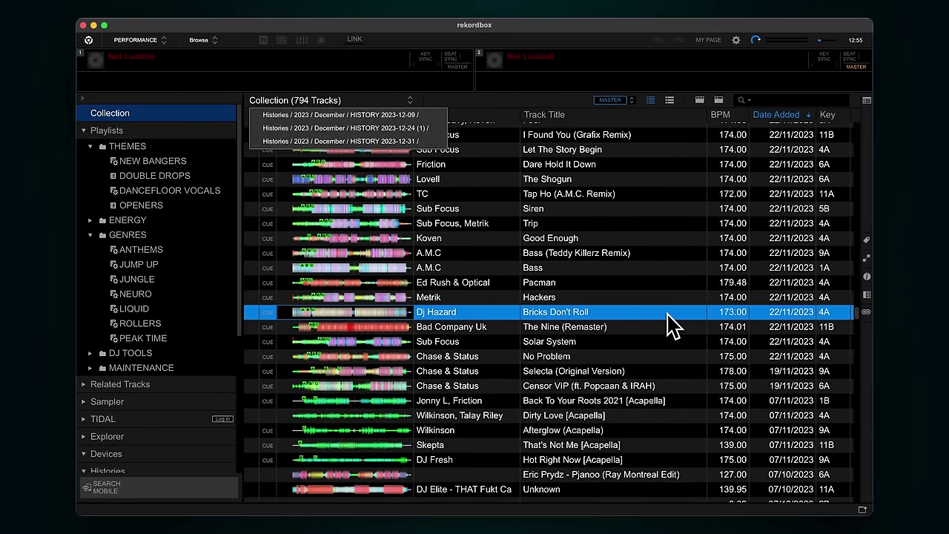